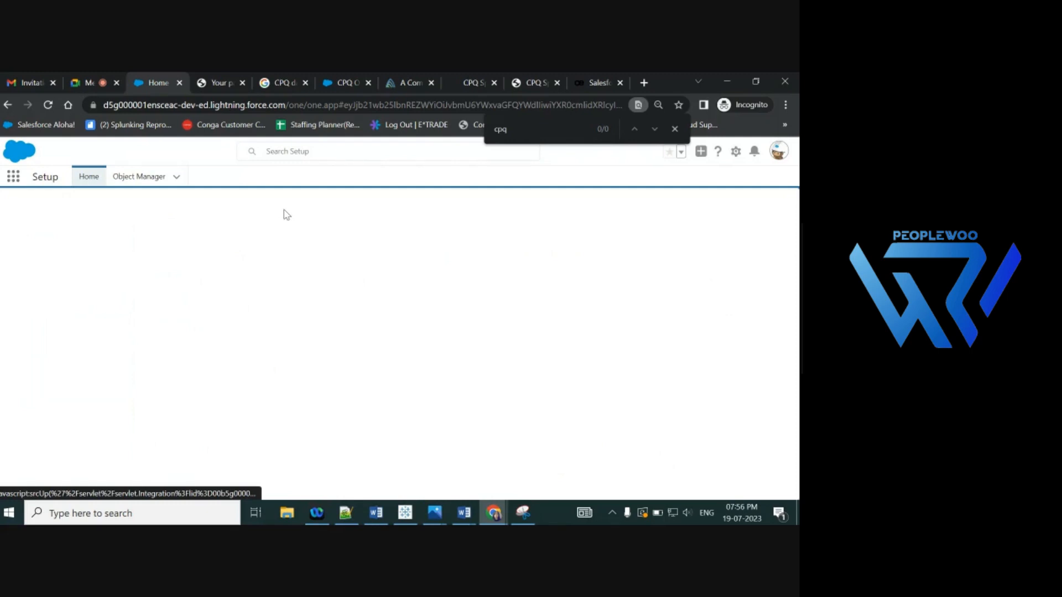
# - Review the Line Editor settings of the Salesforce CPQ package, along with its Documents and Groups settings
pyautogui.click(675, 128)
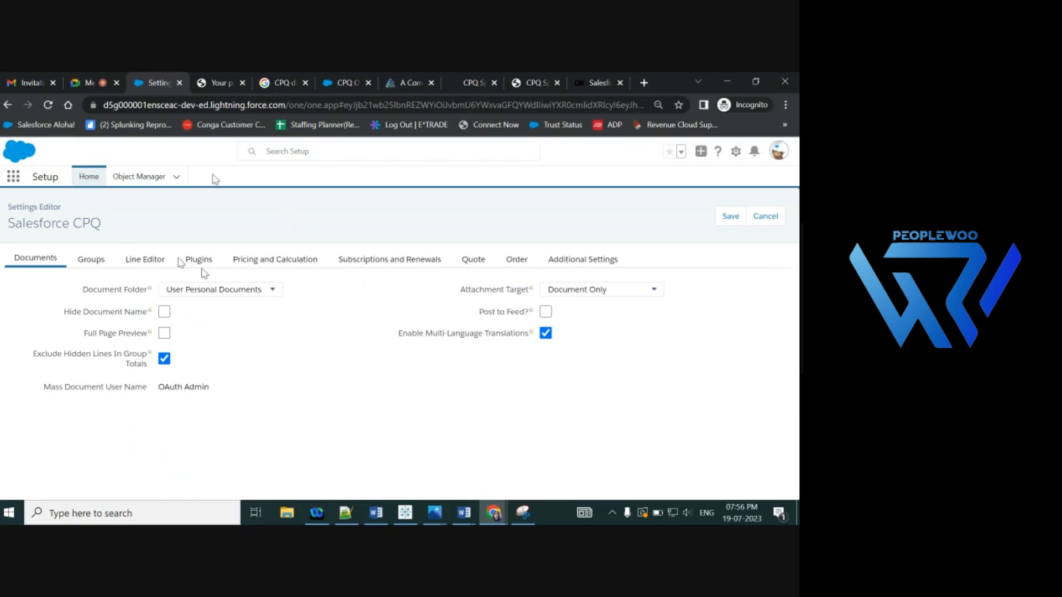
pyautogui.click(162, 264)
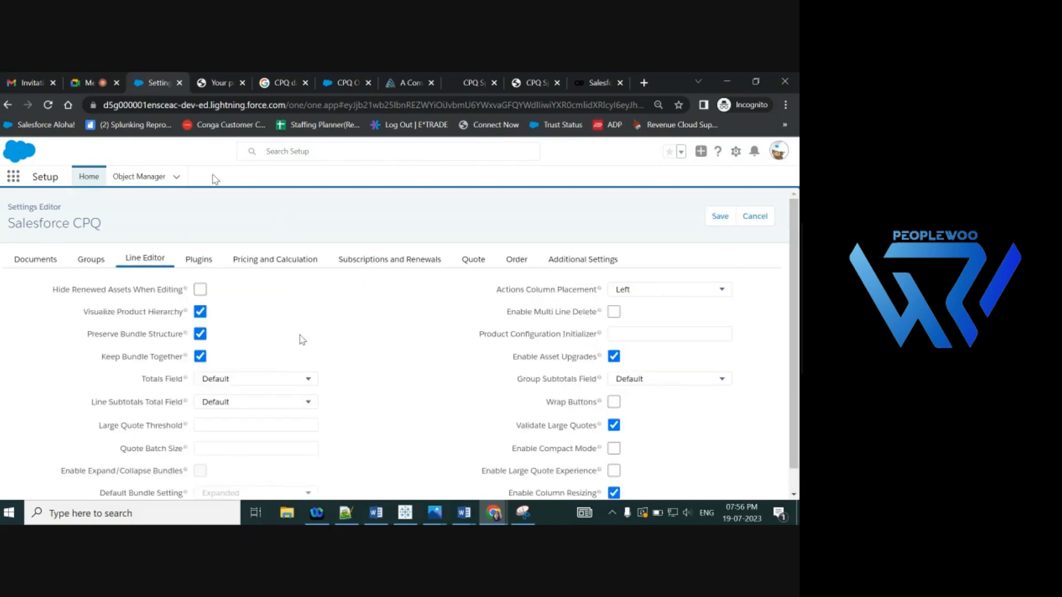
pyautogui.scroll(-1, 302, 339)
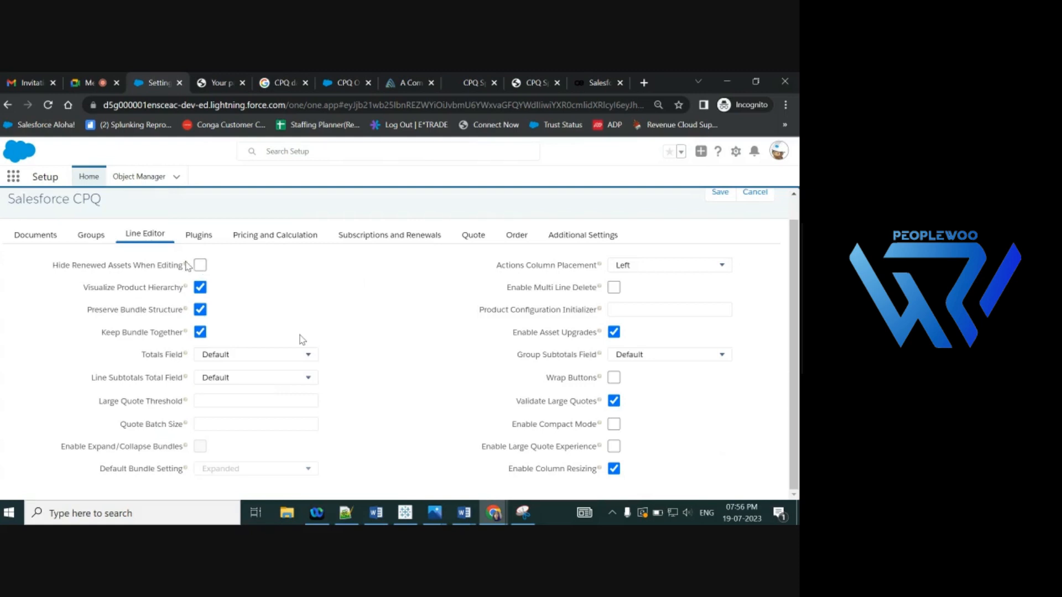
pyautogui.moveTo(188, 268)
pyautogui.click(36, 236)
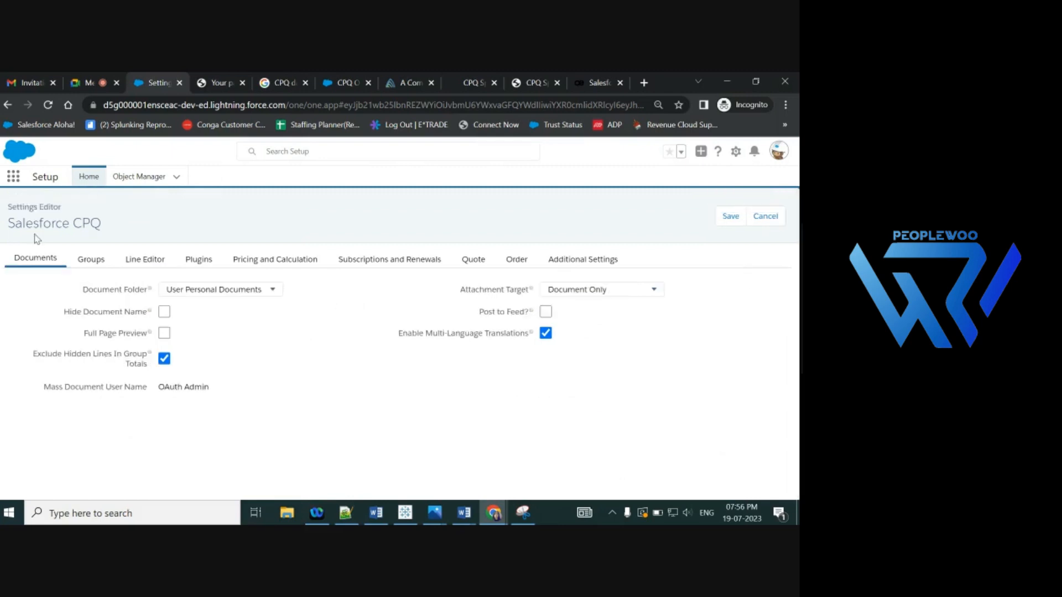
pyautogui.click(91, 260)
pyautogui.click(145, 268)
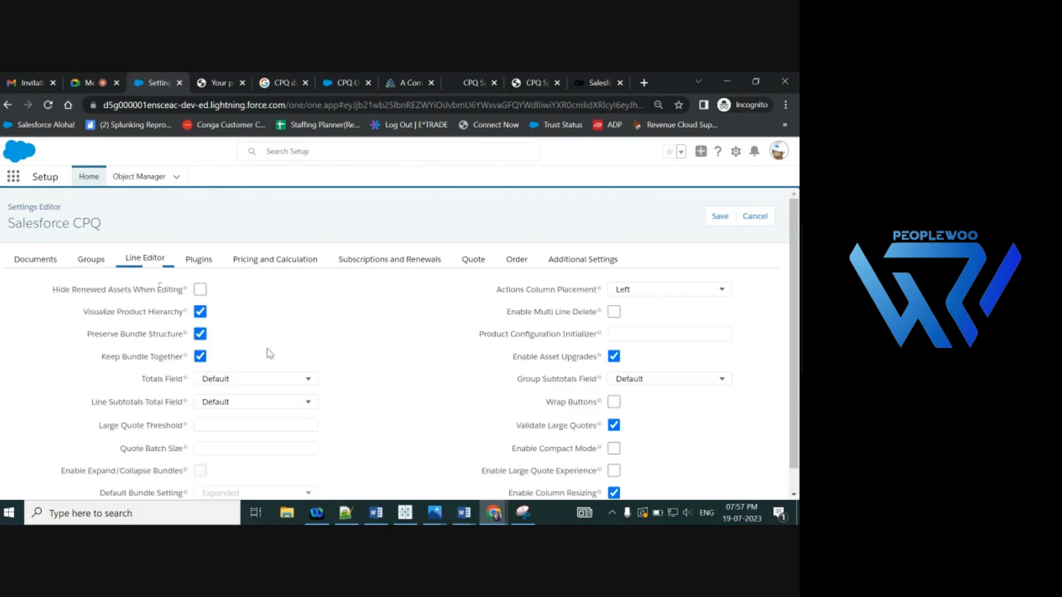
pyautogui.scroll(-1, 269, 354)
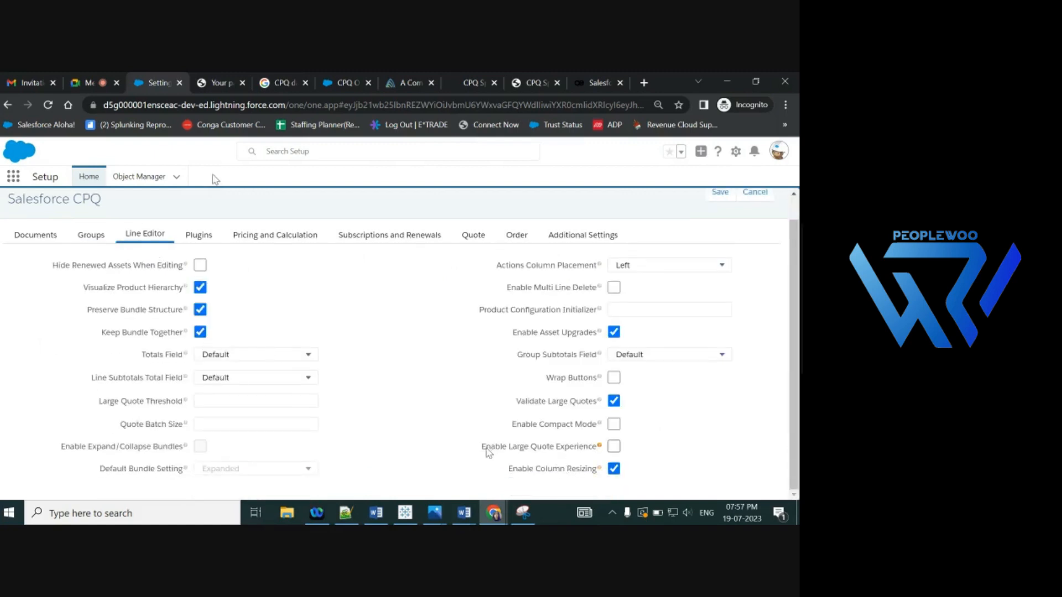
# - Examine the Enable Large Quote Experience and Large Quote Threshold options in the Line Editor settings
pyautogui.moveTo(485, 449); pyautogui.dragTo(585, 448)
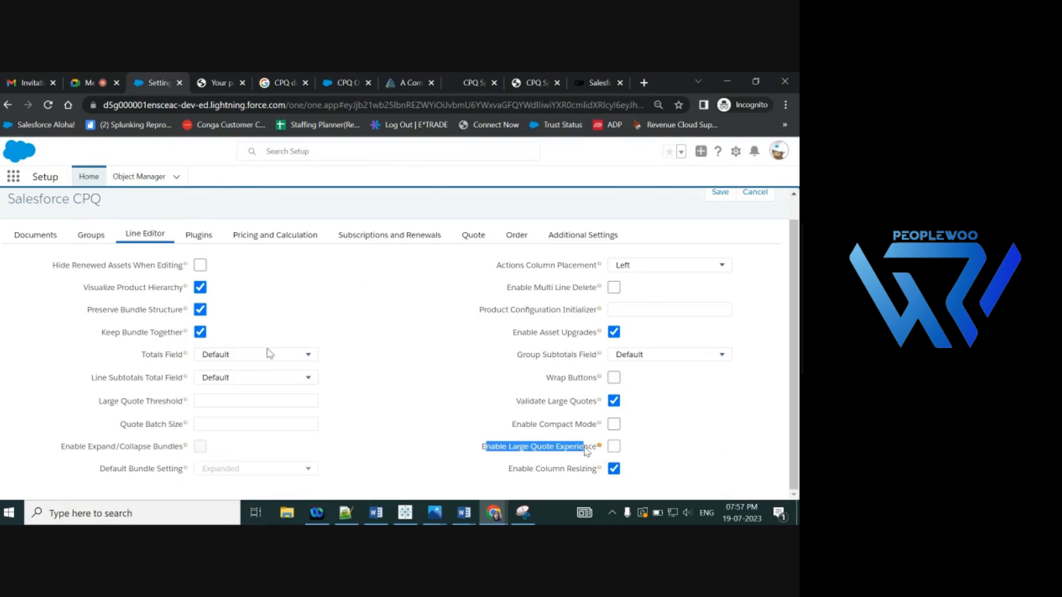
pyautogui.click(131, 404)
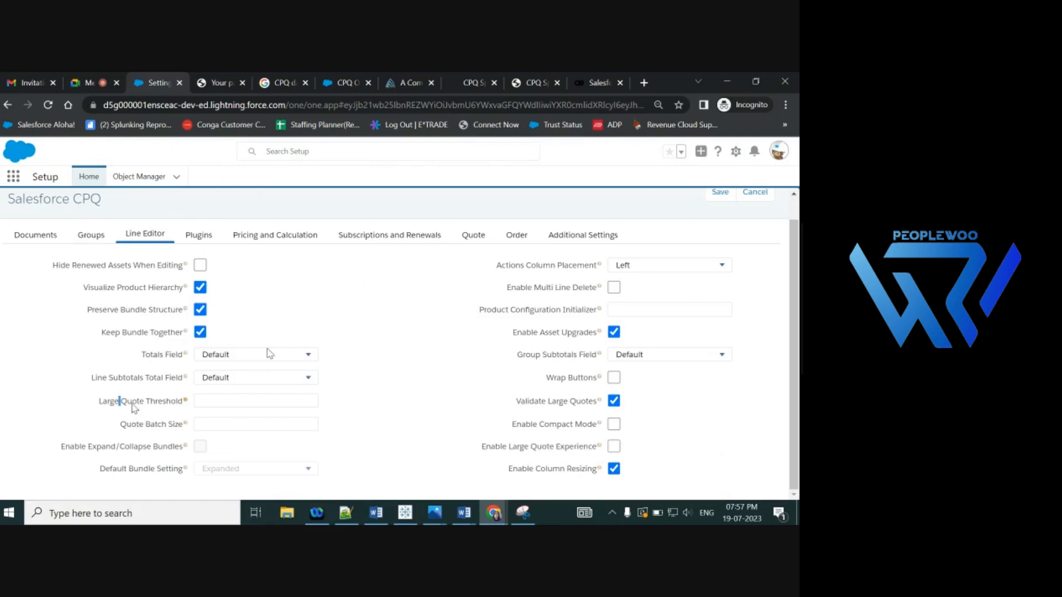
pyautogui.moveTo(134, 407); pyautogui.dragTo(171, 408)
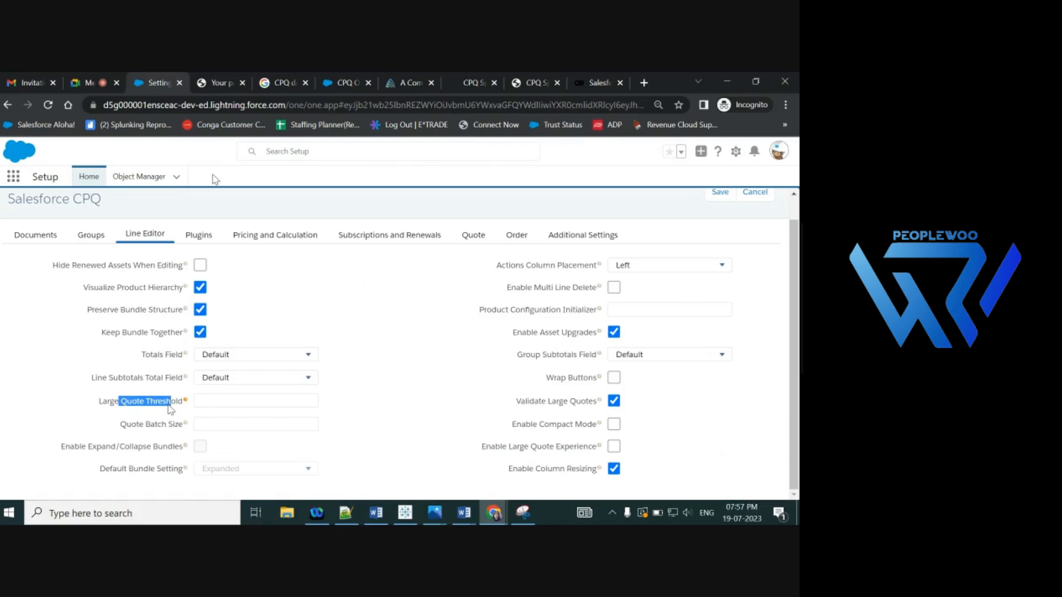
pyautogui.moveTo(185, 402)
pyautogui.click(487, 457)
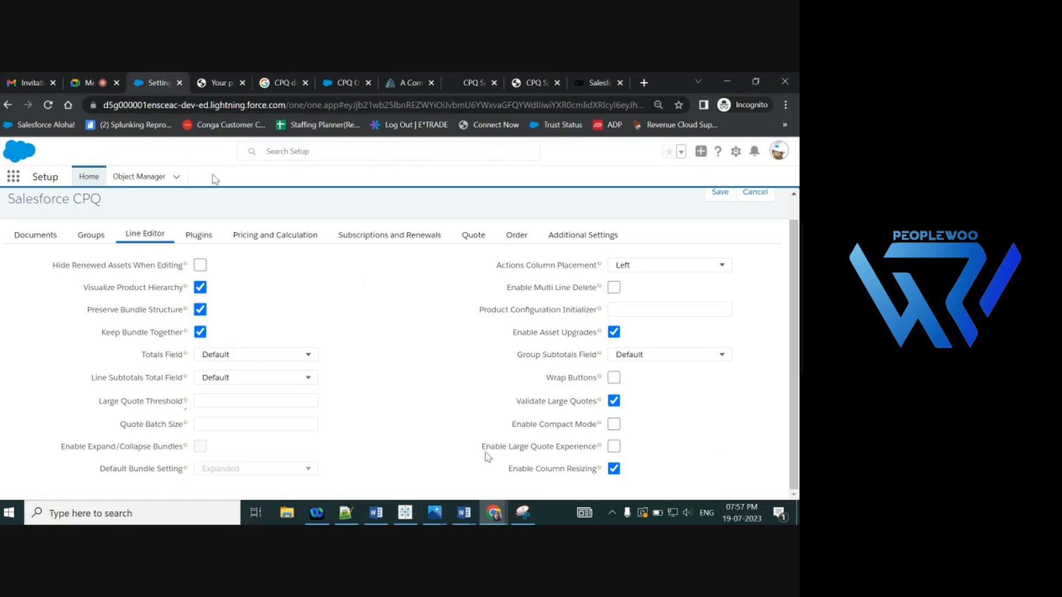
pyautogui.moveTo(488, 457); pyautogui.dragTo(538, 458)
# - Try a Quote Batch Size of 150 with a Large Quote Threshold of 1 in the Line Editor settings
pyautogui.click(258, 401)
pyautogui.click(226, 422)
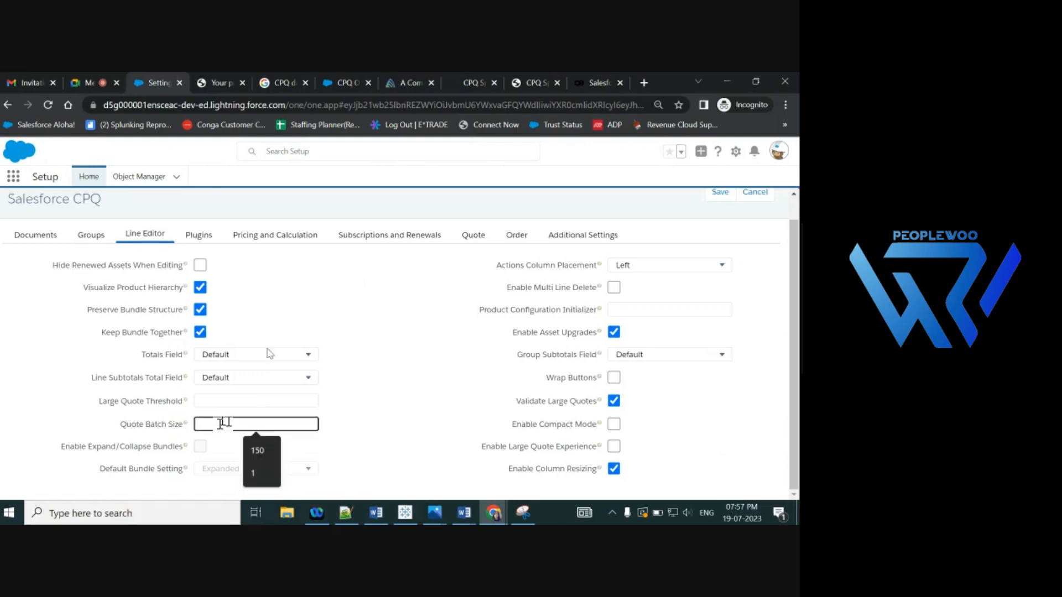
pyautogui.write('1')
pyautogui.click(218, 401)
pyautogui.write('1')
pyautogui.hotkey('ctrl', 'a')
pyautogui.click(217, 402)
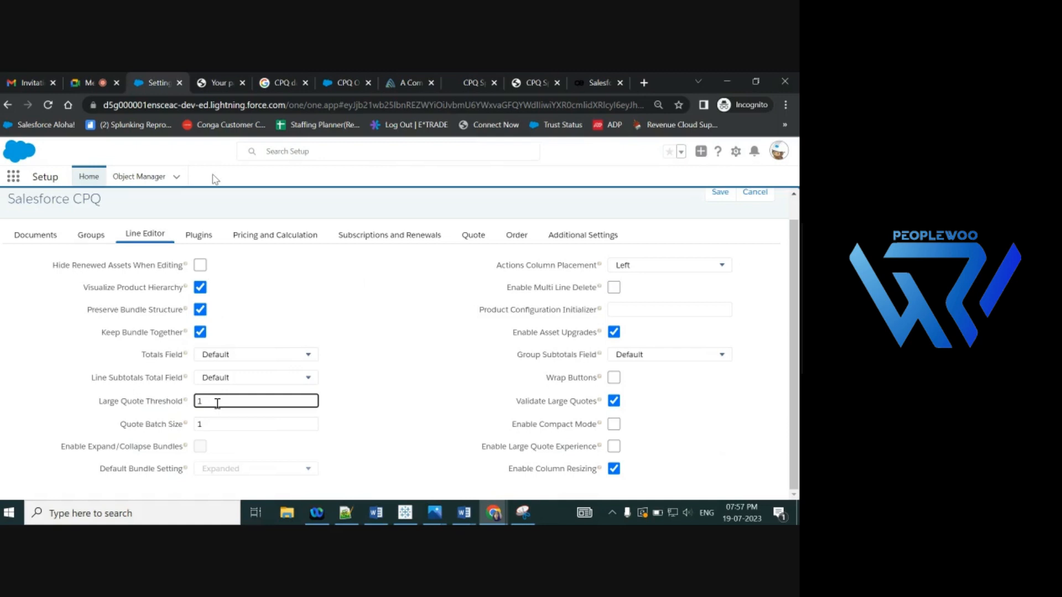
pyautogui.click(215, 424)
pyautogui.write('50')
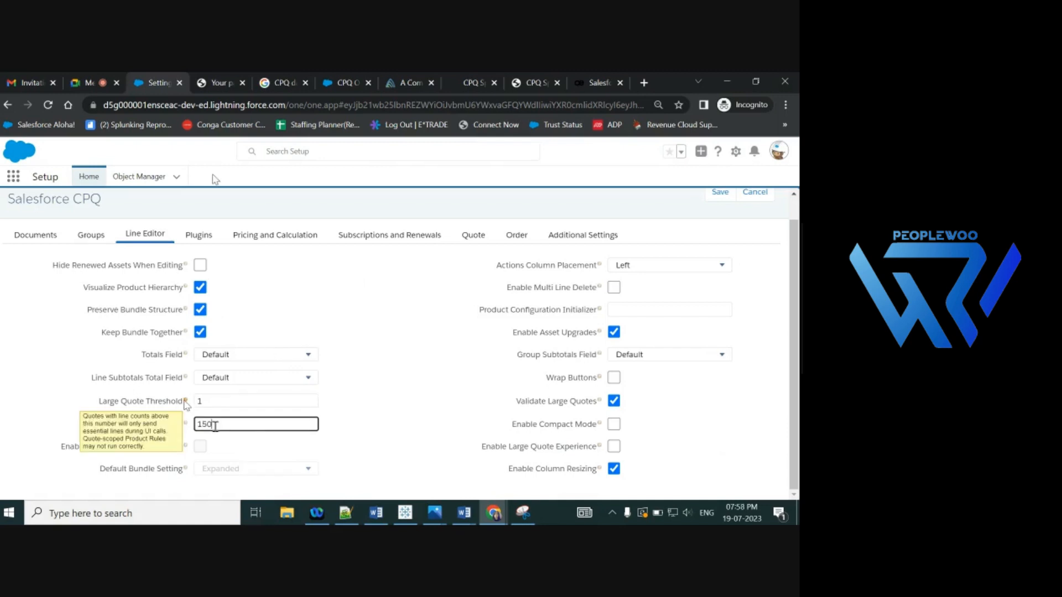
# - Set the Large Quote Threshold to 150 and the Quote Batch Size to 1
pyautogui.doubleClick(210, 401)
pyautogui.write('15')
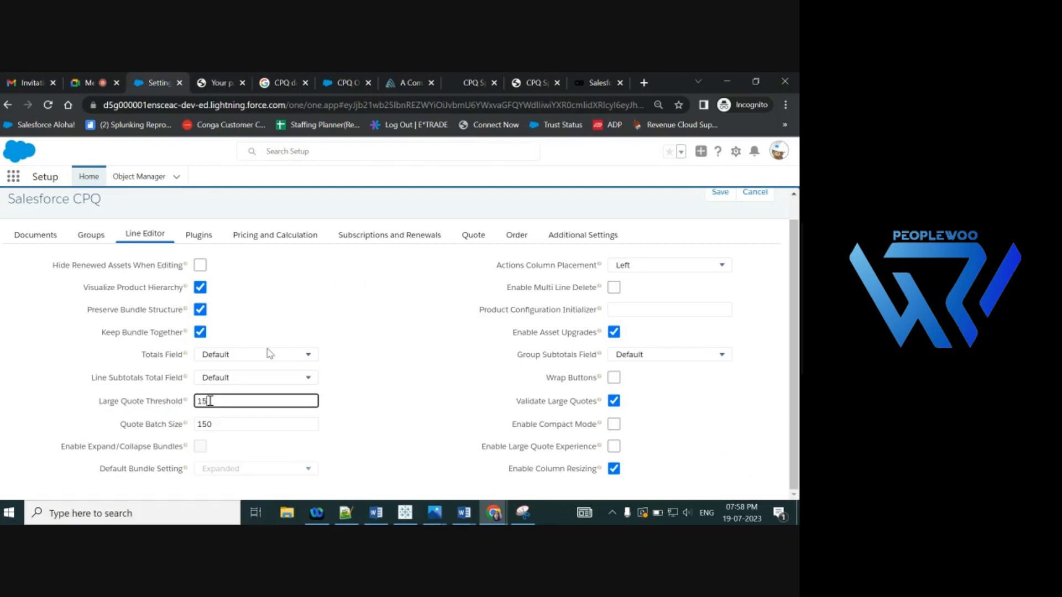
pyautogui.write('0')
pyautogui.doubleClick(215, 424)
pyautogui.write('1')
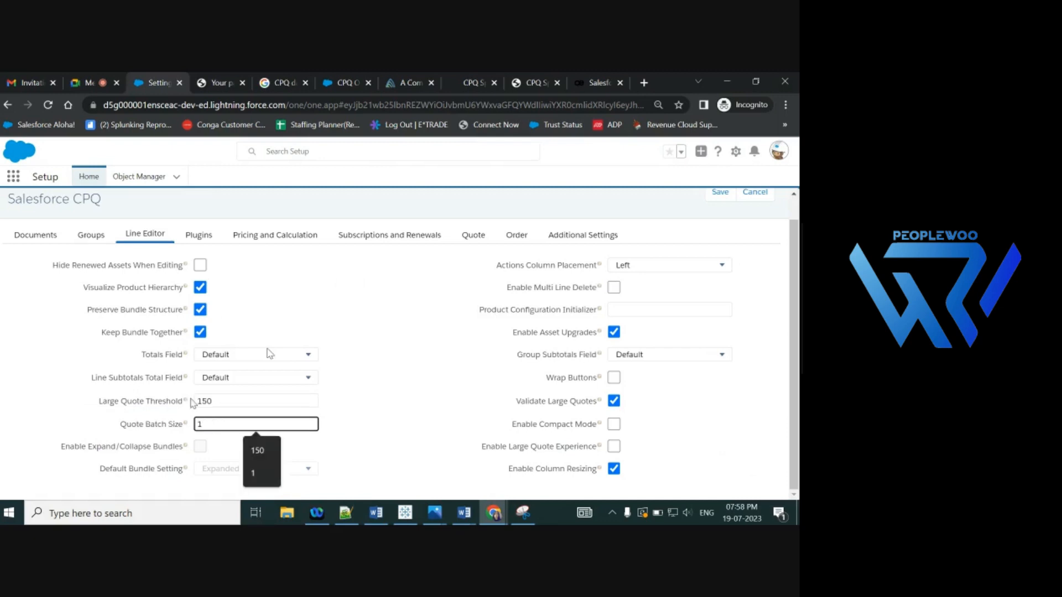
pyautogui.moveTo(185, 402)
pyautogui.moveTo(214, 401); pyautogui.dragTo(204, 402)
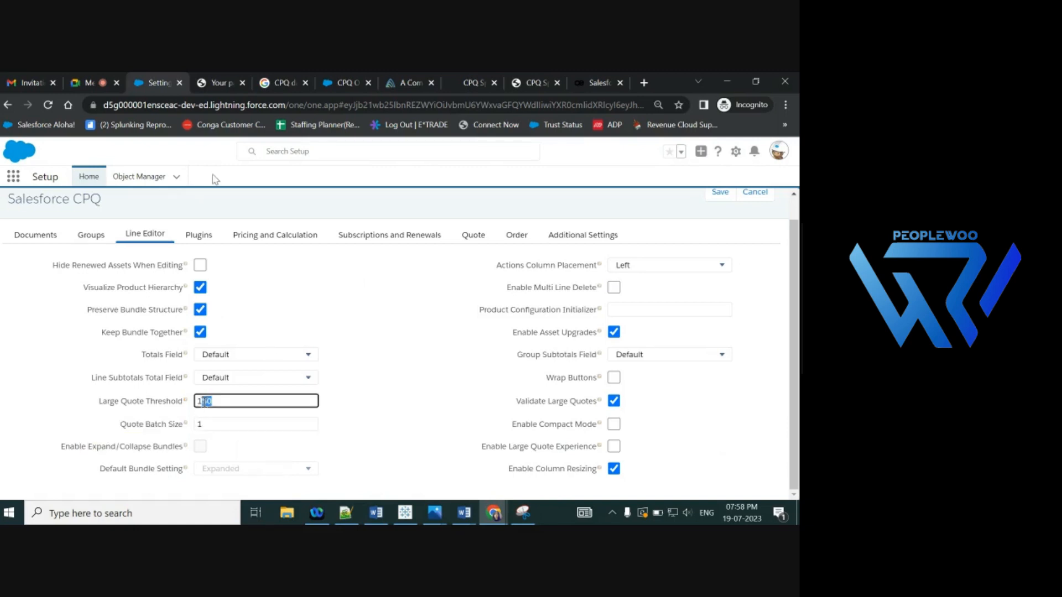
pyautogui.moveTo(188, 406)
pyautogui.write('50')
pyautogui.moveTo(218, 401); pyautogui.dragTo(194, 397)
pyautogui.click(206, 425)
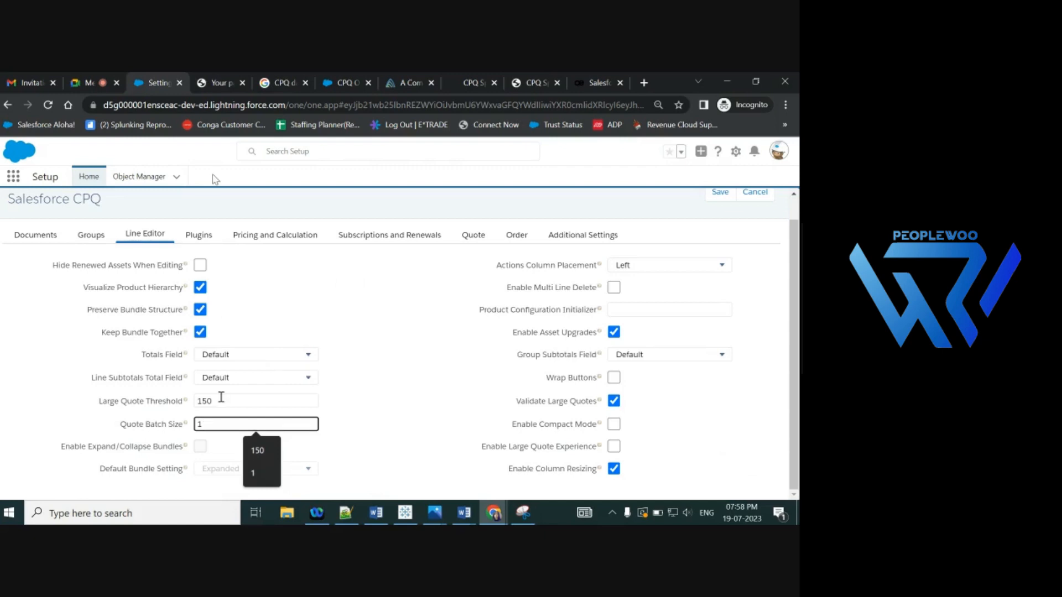
pyautogui.hotkey('shift', 'Tab')
# - Turn Enable Large Quote Experience on and off again, and check the Validate Large Quotes option
pyautogui.click(392, 428)
pyautogui.doubleClick(517, 447)
pyautogui.click(613, 447)
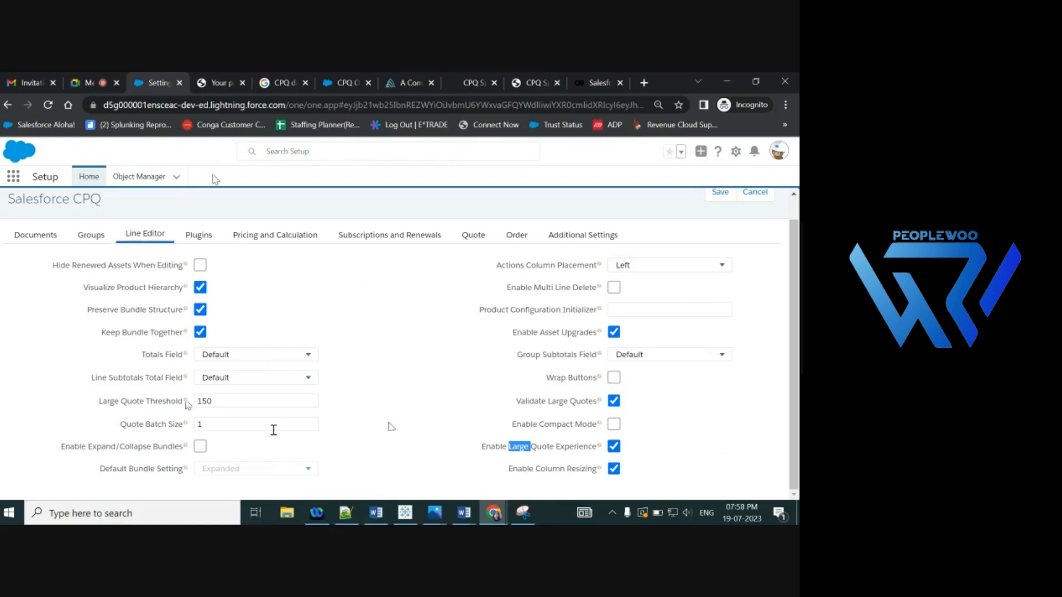
pyautogui.click(489, 443)
pyautogui.click(487, 438)
pyautogui.moveTo(599, 401)
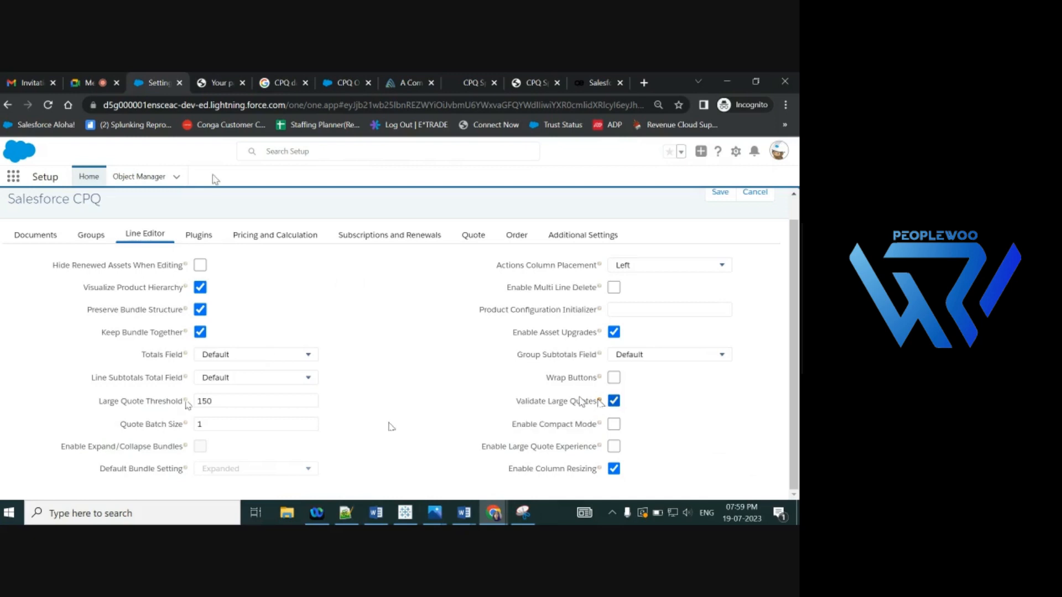
# - Examine the Quote Calculator Plugin field and its help text in the Plugins settings
pyautogui.click(194, 236)
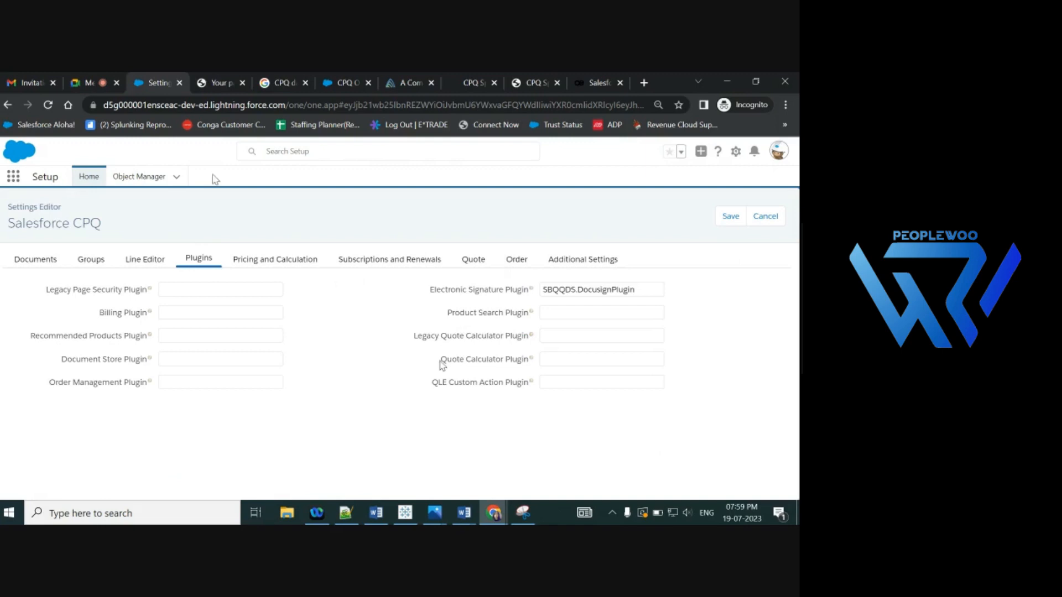
pyautogui.moveTo(441, 360); pyautogui.dragTo(531, 365)
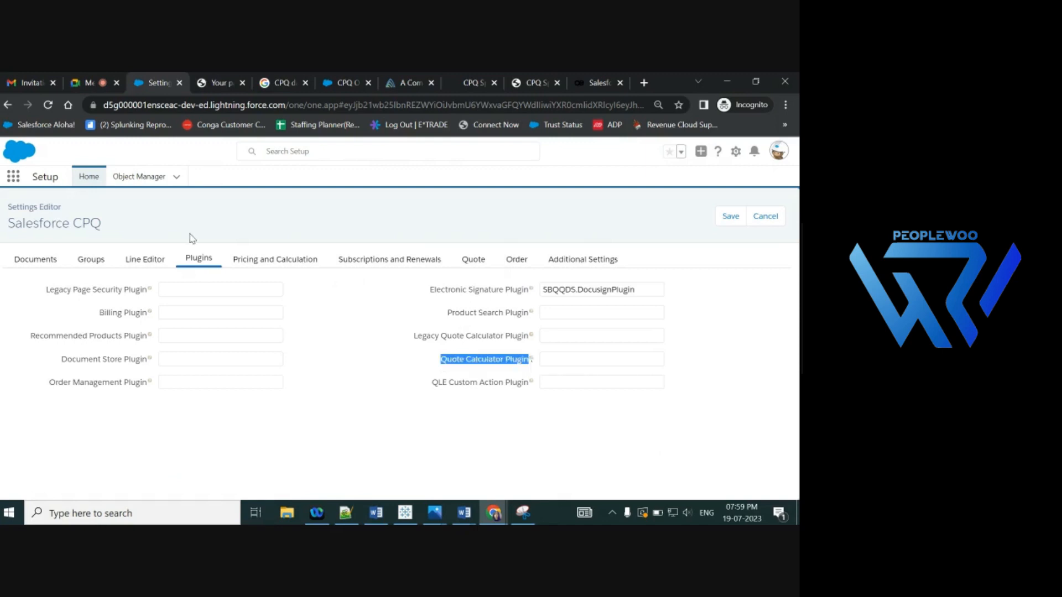
pyautogui.moveTo(532, 361)
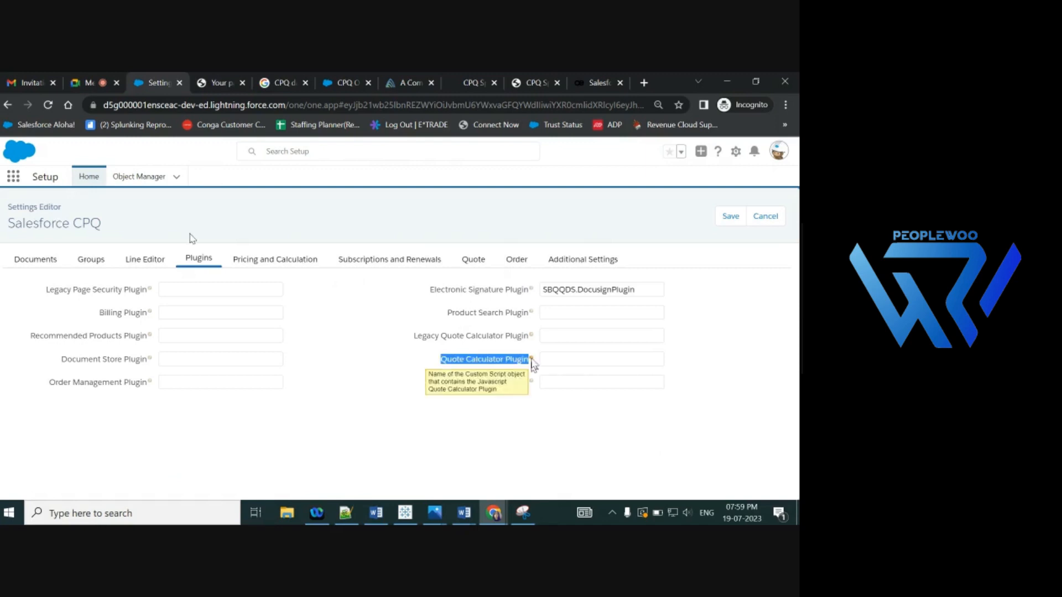
pyautogui.click(486, 450)
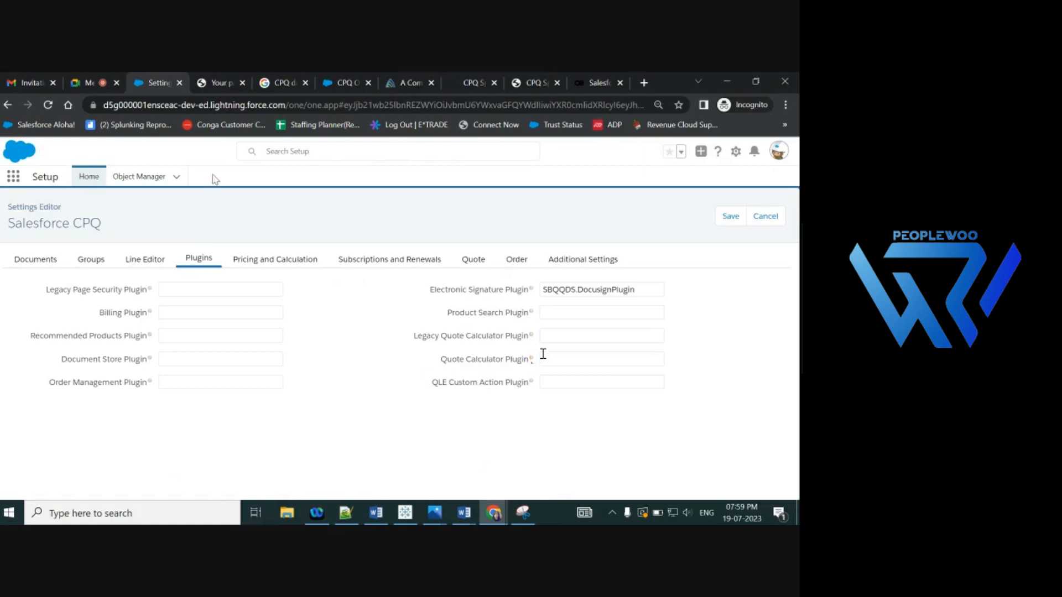
pyautogui.click(543, 357)
pyautogui.click(518, 442)
# - Examine the Pricing and Calculation settings, including Enable Usage Based Pricing, Use Legacy Calculator and Unit Price Scale
pyautogui.click(297, 260)
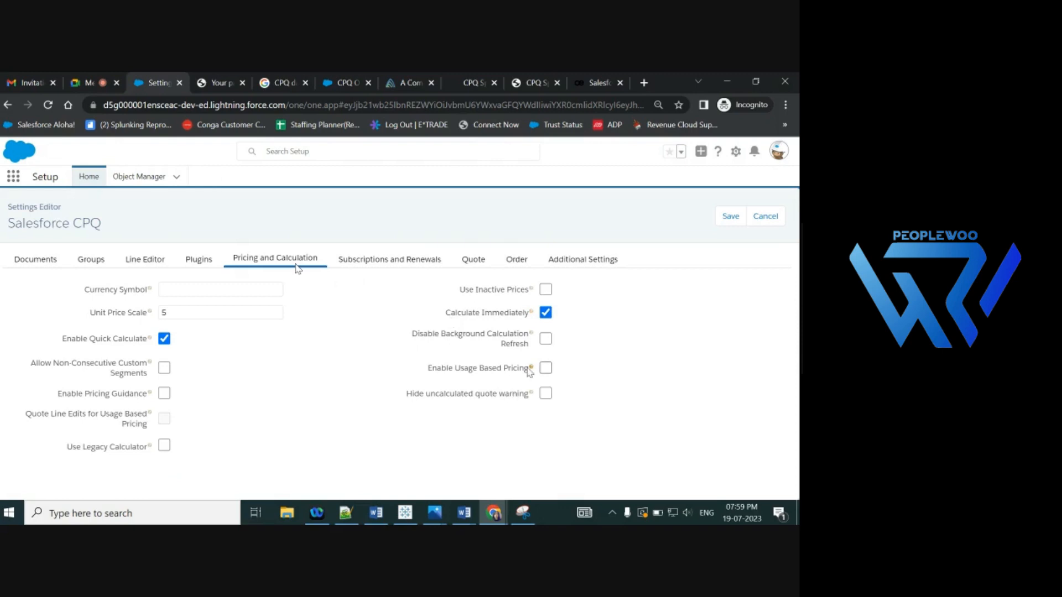
pyautogui.moveTo(531, 370)
pyautogui.moveTo(150, 447)
pyautogui.doubleClick(185, 317)
pyautogui.click(204, 340)
pyautogui.moveTo(151, 315)
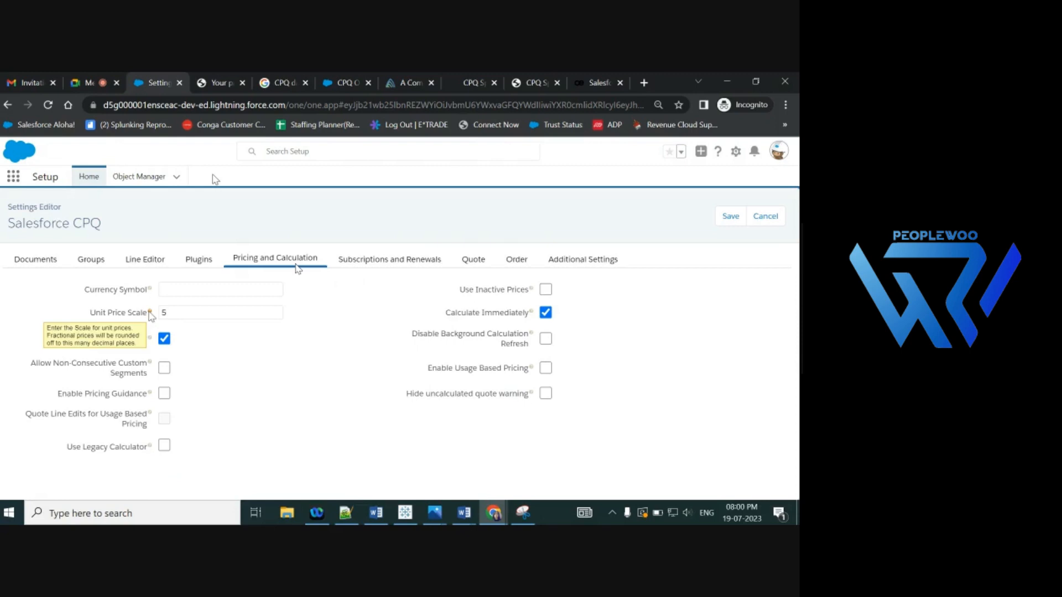
pyautogui.click(182, 314)
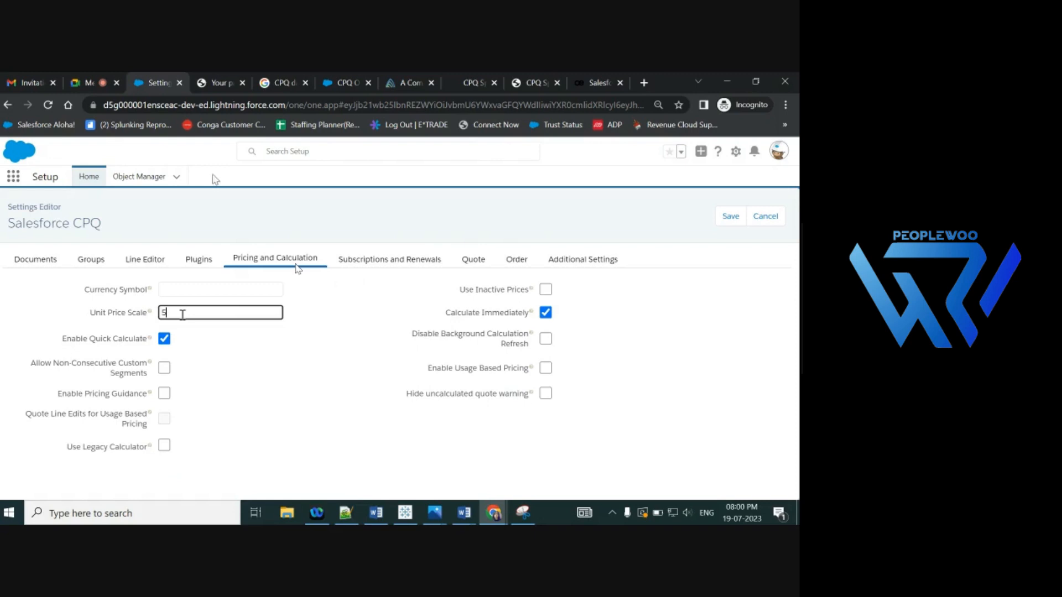
# - Review the Subscriptions and Renewals settings and the Quote settings, including Disable Initial Quote Sync, Default Quote Validity and Primary Quote Keeps Opportunity Products
pyautogui.click(403, 267)
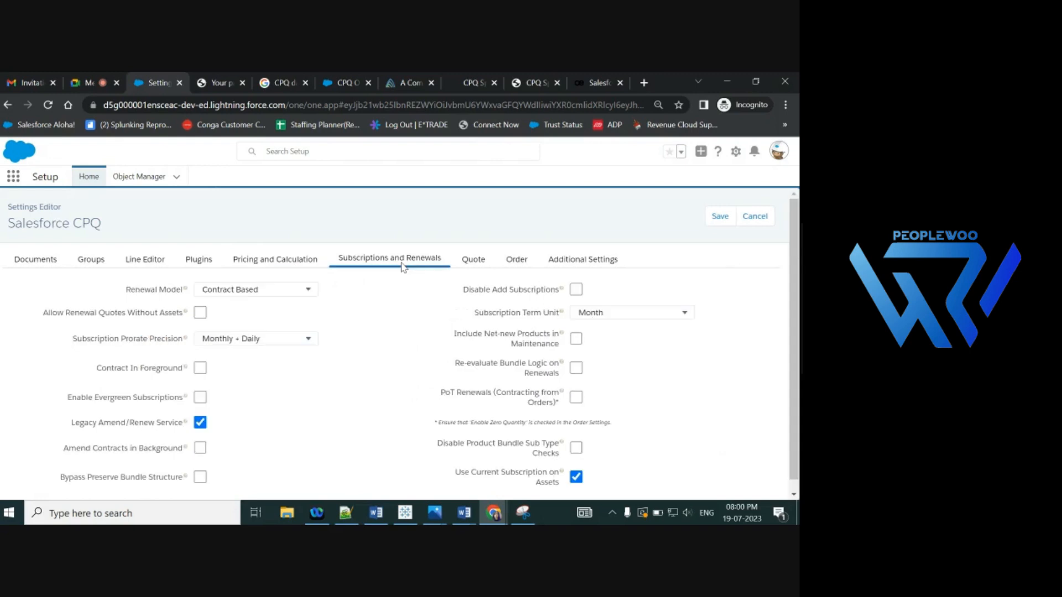
pyautogui.scroll(-1, 384, 371)
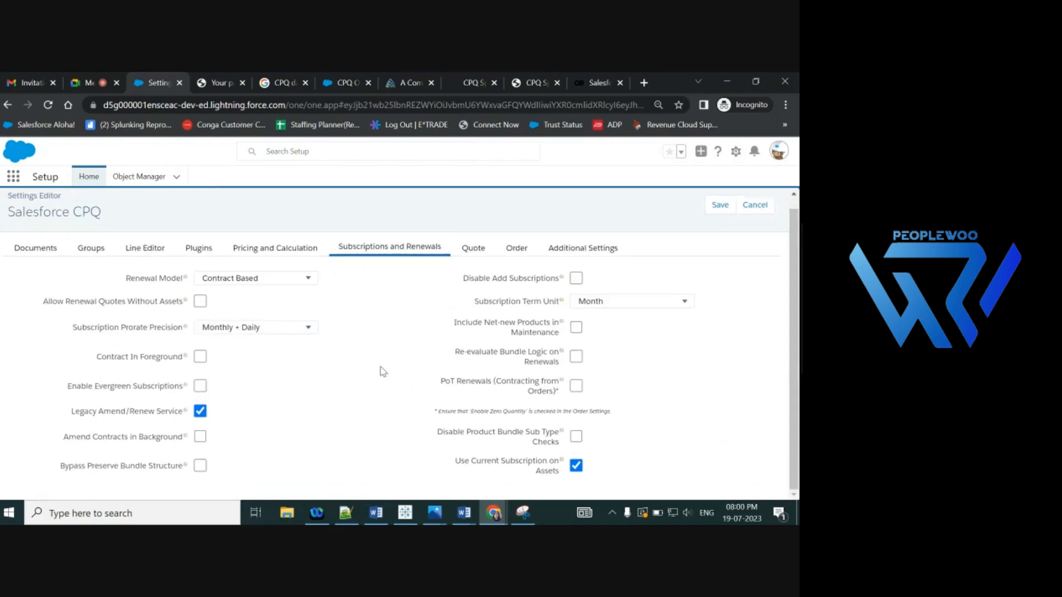
pyautogui.click(473, 253)
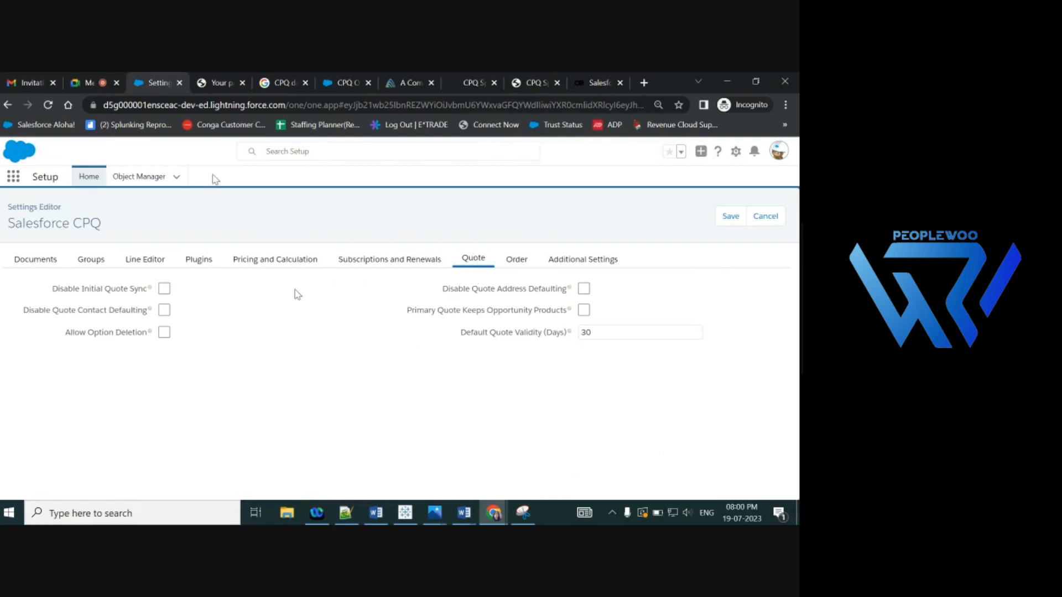
pyautogui.moveTo(149, 289)
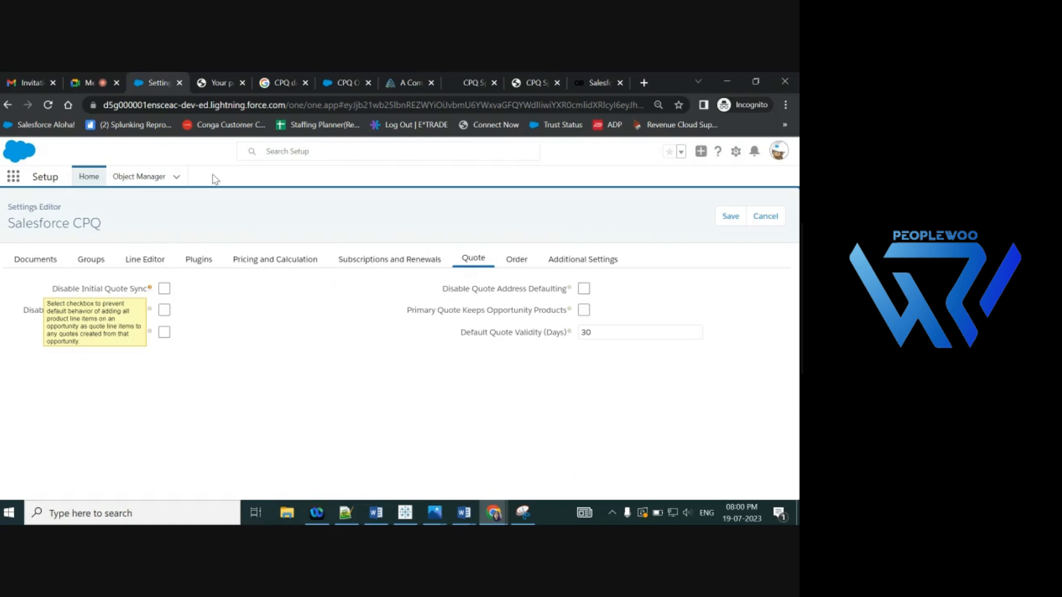
pyautogui.click(164, 288)
pyautogui.click(165, 288)
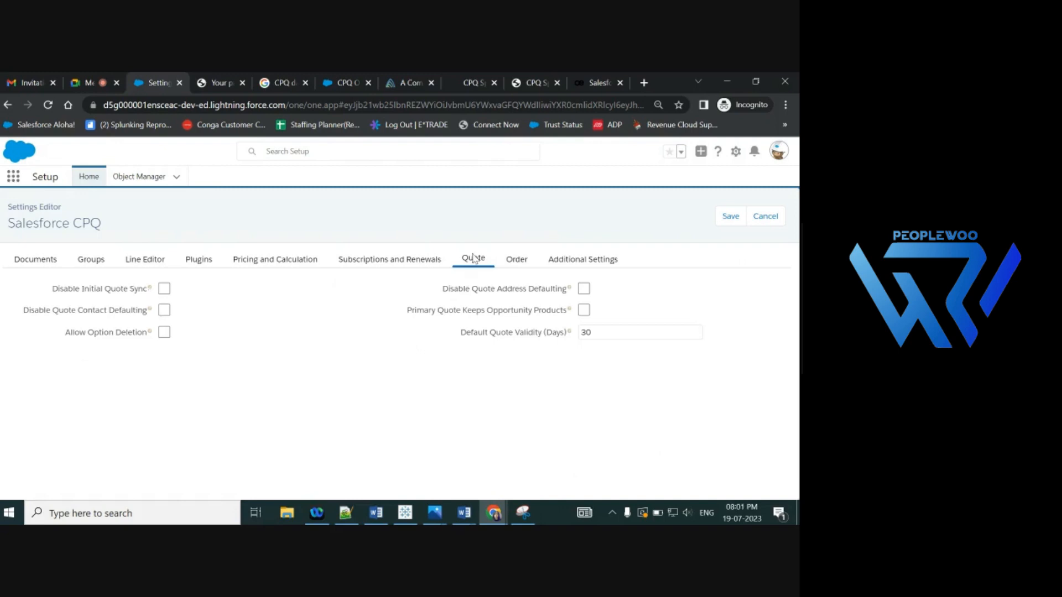
pyautogui.moveTo(571, 334)
pyautogui.moveTo(570, 312)
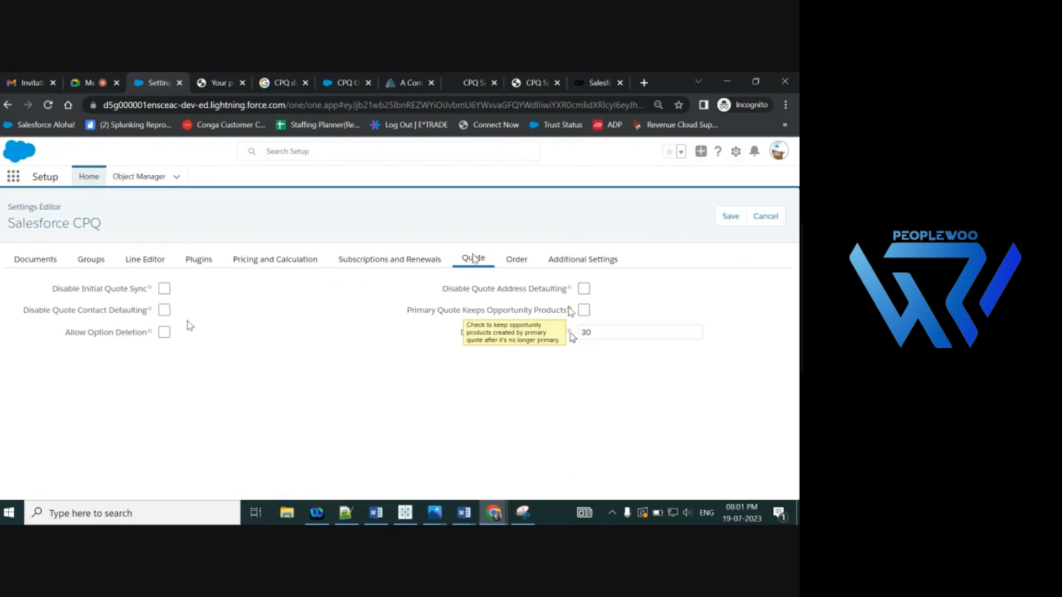
# - Review the Order settings and the help for Triggers Disabled and Quantity Scale in Additional Settings
pyautogui.click(517, 261)
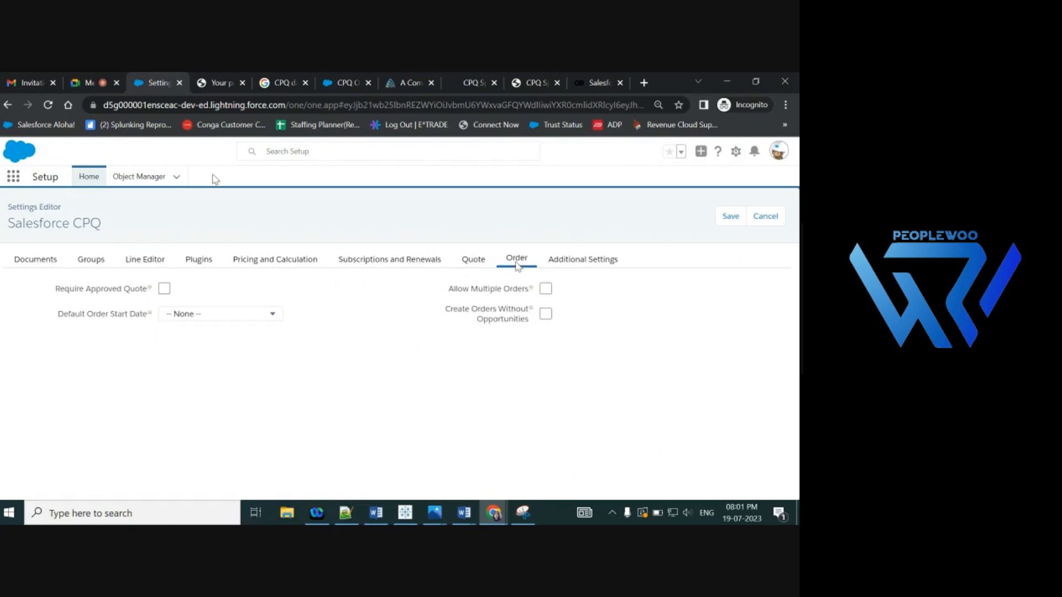
pyautogui.click(578, 264)
pyautogui.scroll(-1, 385, 374)
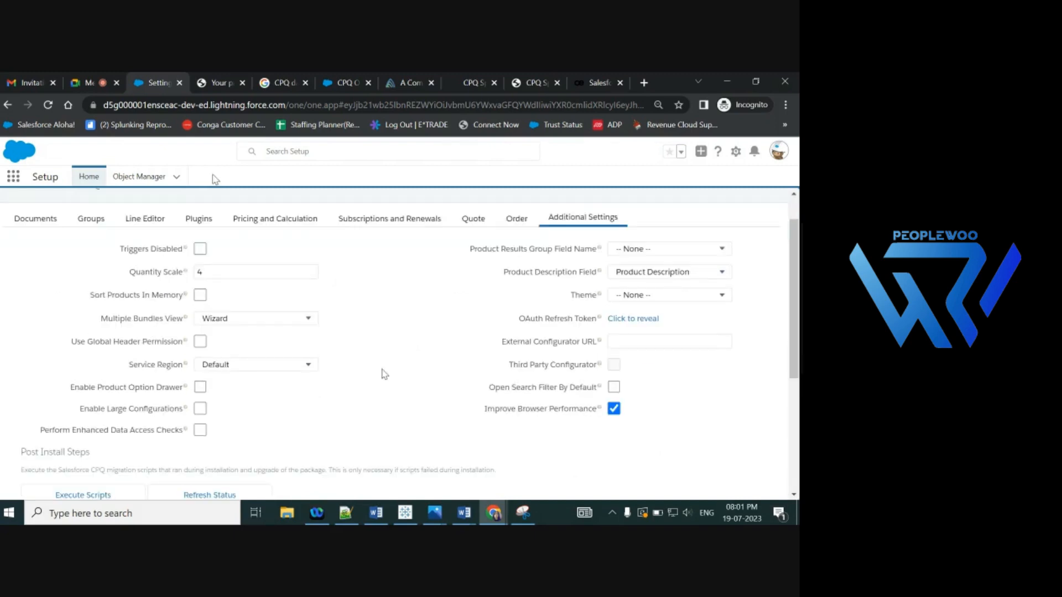
pyautogui.moveTo(186, 250)
pyautogui.moveTo(187, 272)
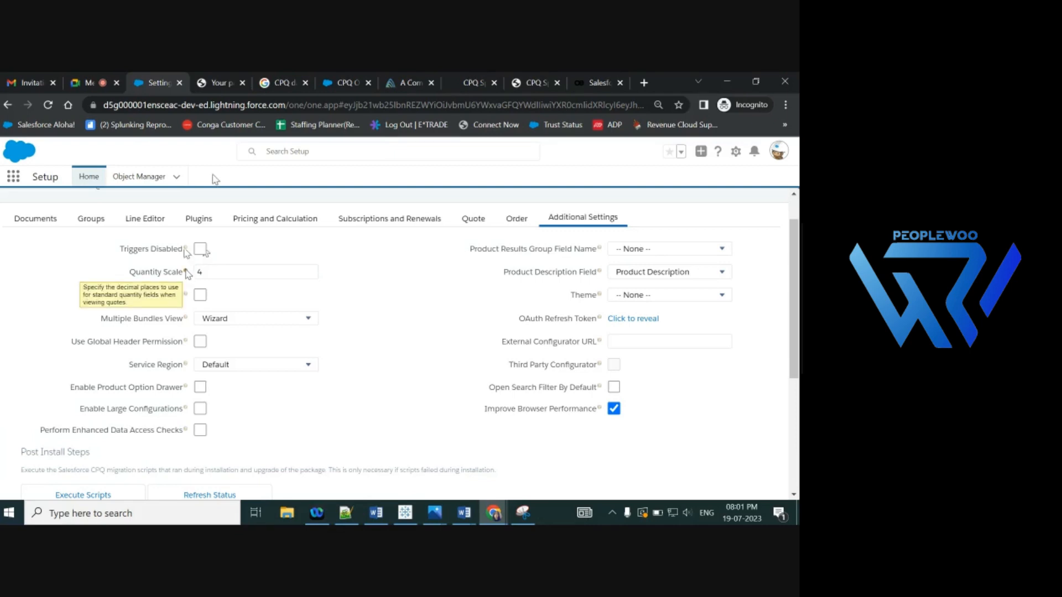
# - Revisit the Quote, Order, Subscriptions and Renewals, and Pricing and Calculation settings, comparing Unit Price Scale with Quantity Scale in Additional Settings
pyautogui.click(473, 217)
pyautogui.click(520, 260)
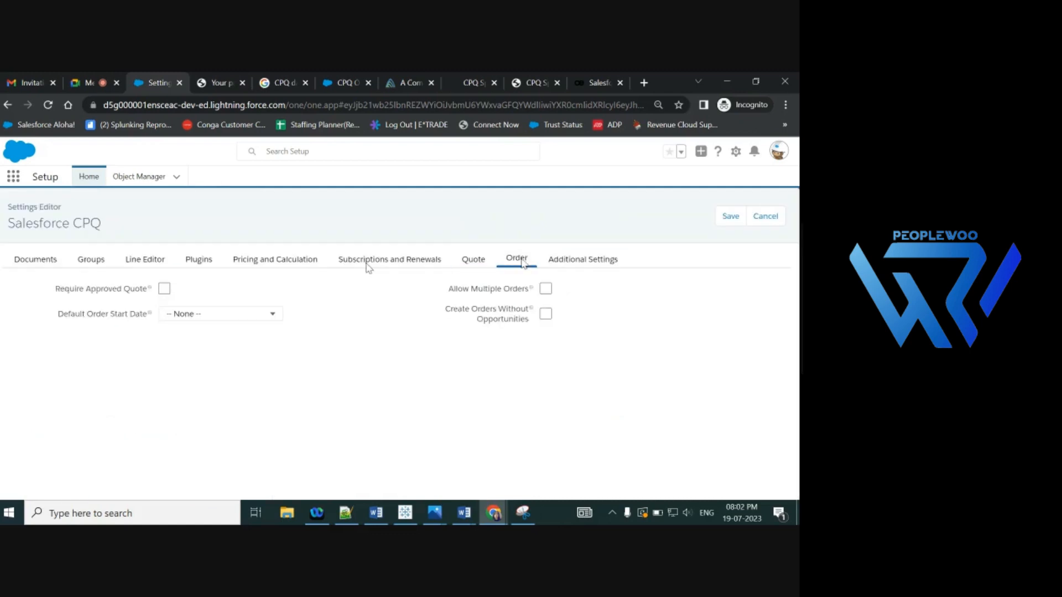
pyautogui.click(367, 263)
pyautogui.click(275, 259)
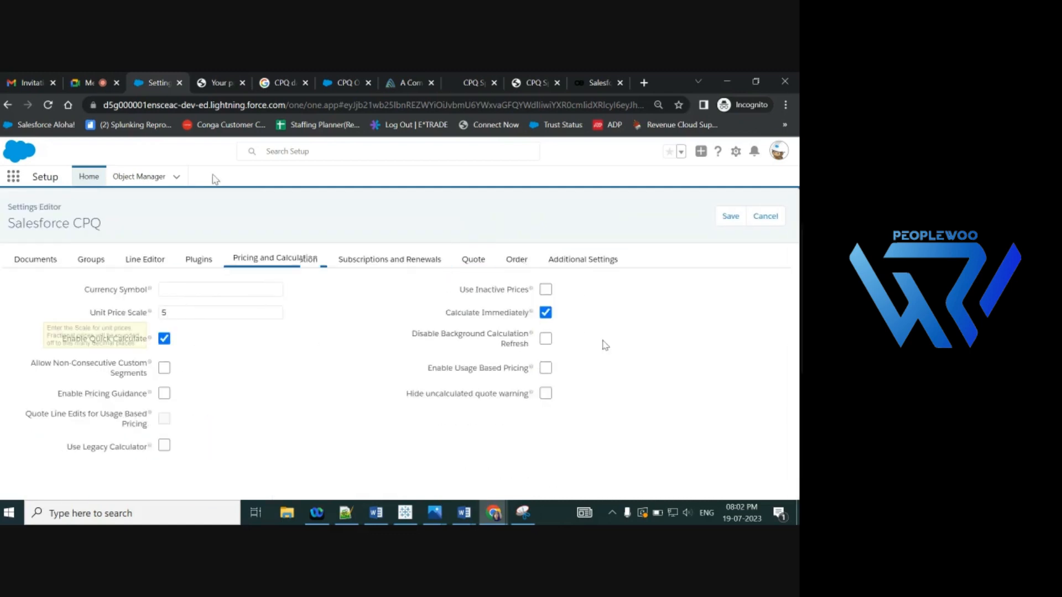
pyautogui.click(583, 259)
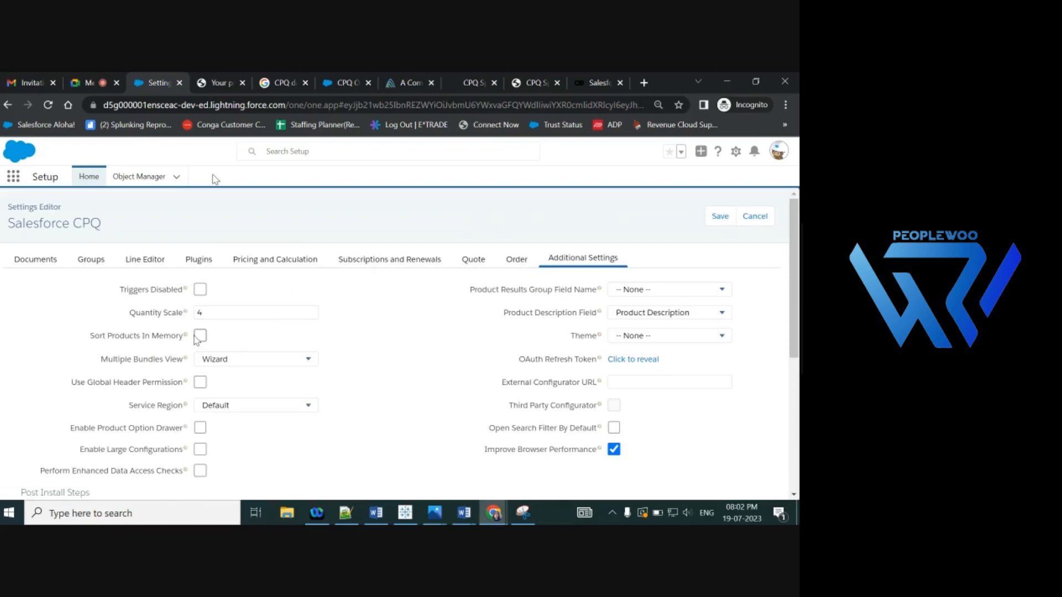
pyautogui.moveTo(187, 315)
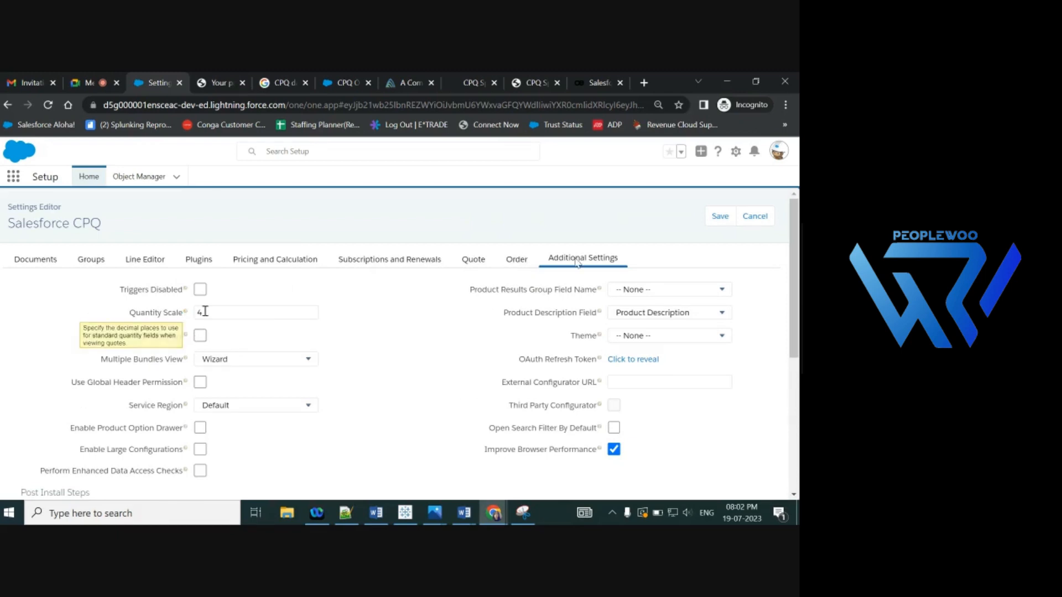
pyautogui.click(229, 318)
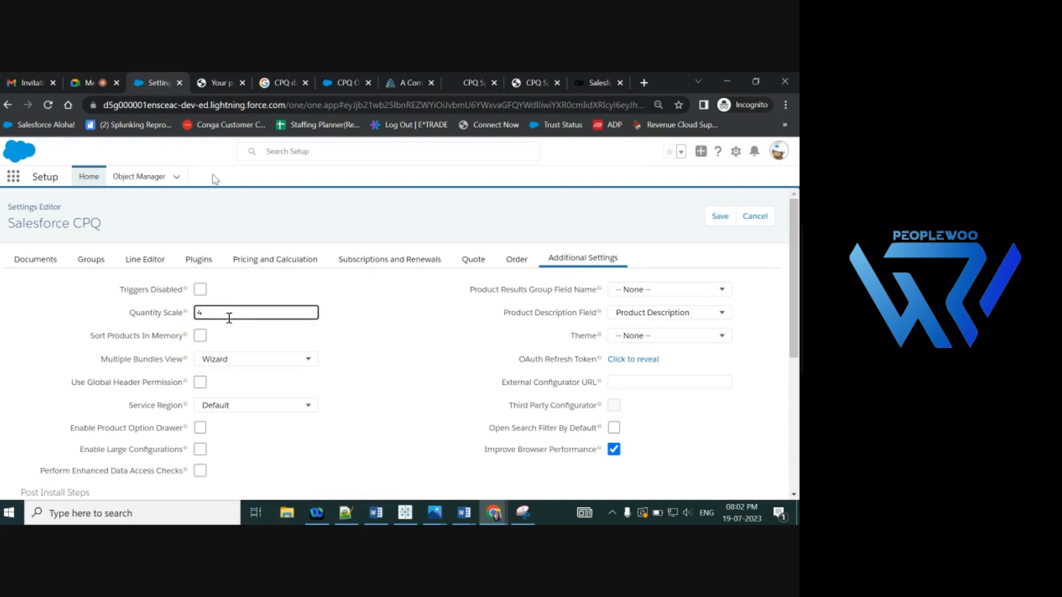
# - Examine the help and available choices for Product Results Group Field Name, Product Description Field and Theme in Additional Settings
pyautogui.scroll(-1, 229, 318)
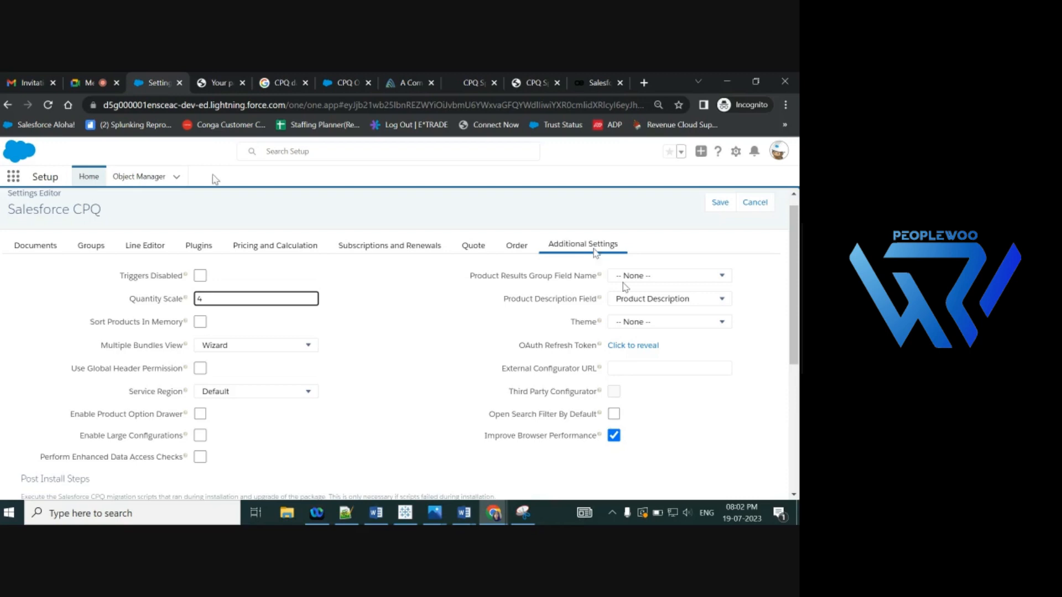
pyautogui.moveTo(601, 276)
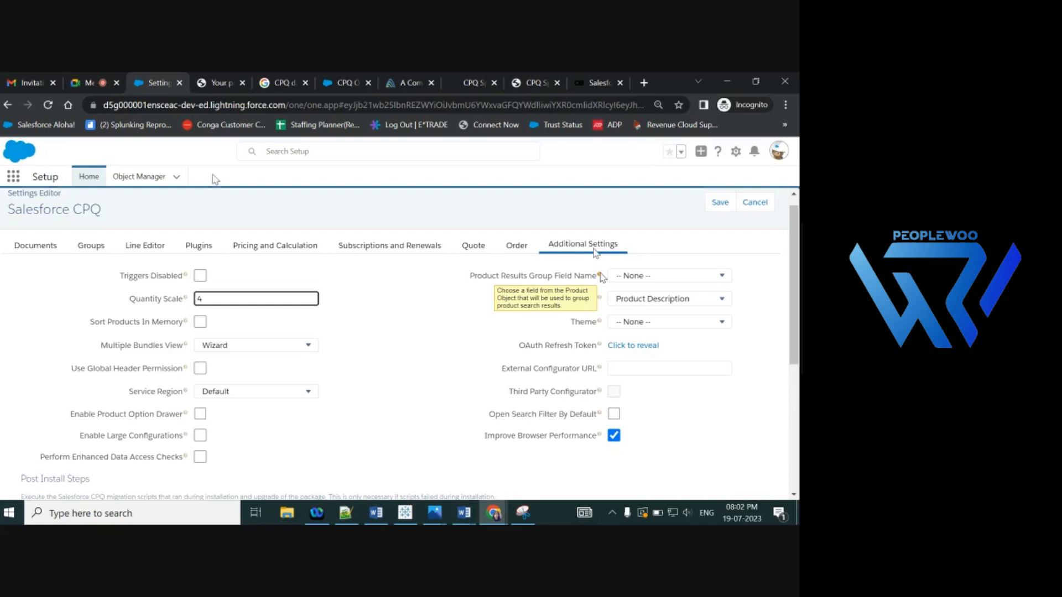
pyautogui.click(632, 275)
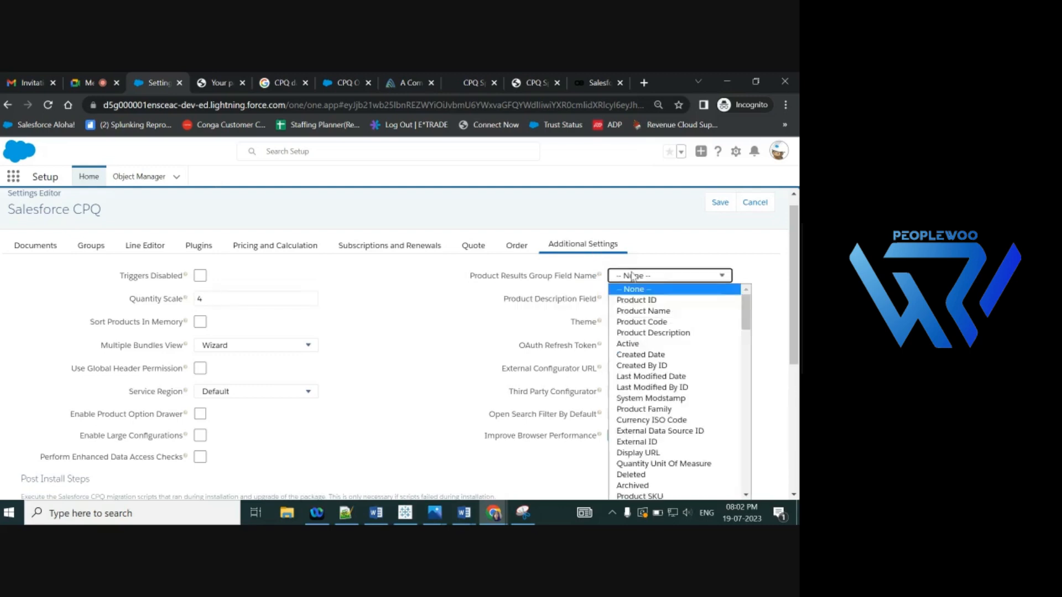
pyautogui.click(620, 289)
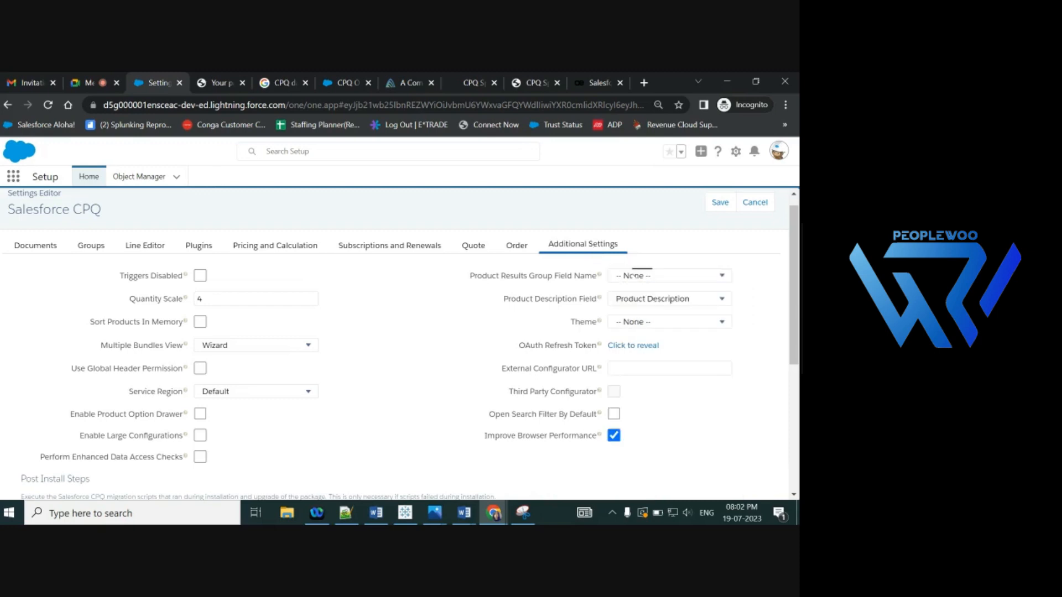
pyautogui.moveTo(600, 299)
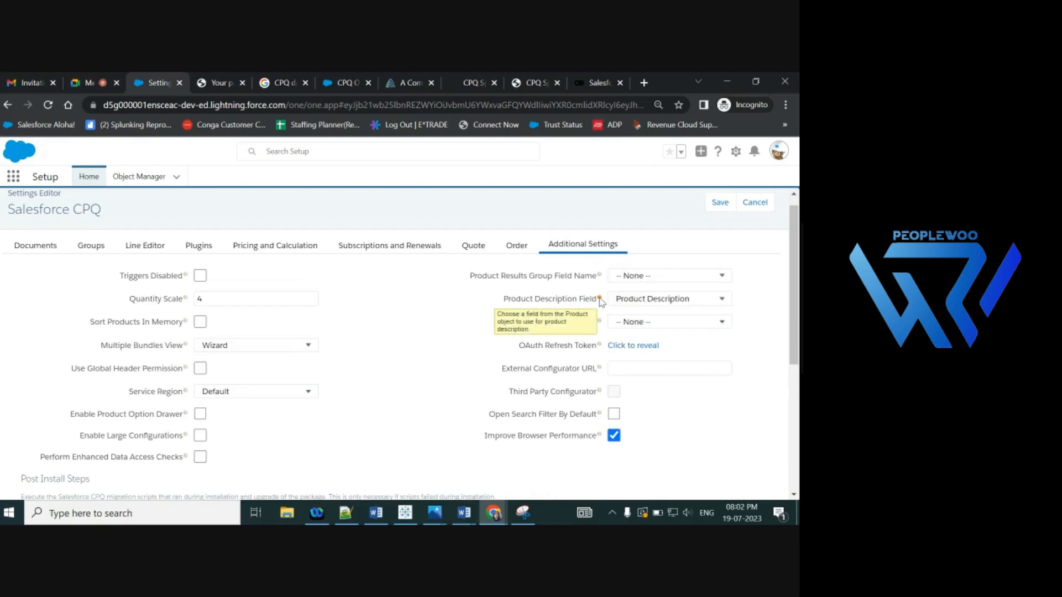
pyautogui.click(613, 301)
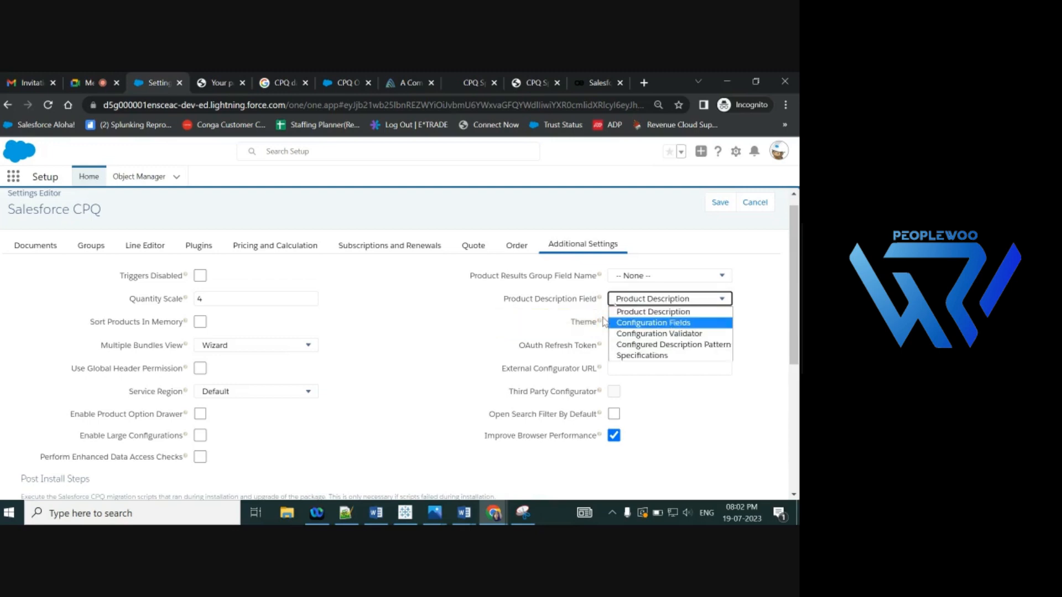
pyautogui.click(572, 301)
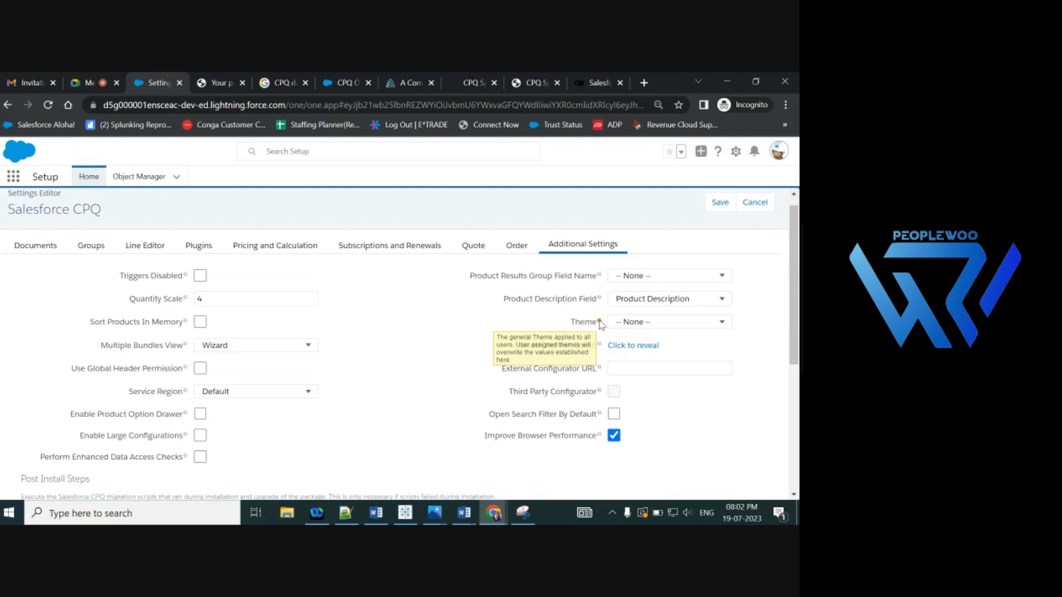
pyautogui.click(624, 323)
pyautogui.click(560, 315)
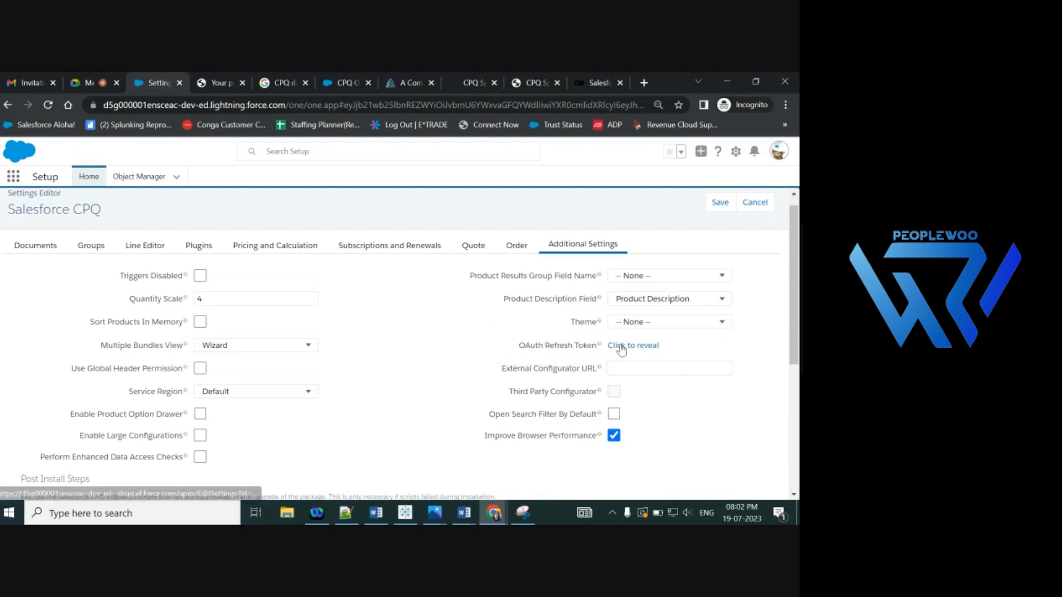
# - Read the help for OAuth Refresh Token, External Configurator URL, Improve Browser Performance, Perform Enhanced Data Access Checks, Enable Large Configurations and Enable Product Option Drawer
pyautogui.moveTo(601, 346)
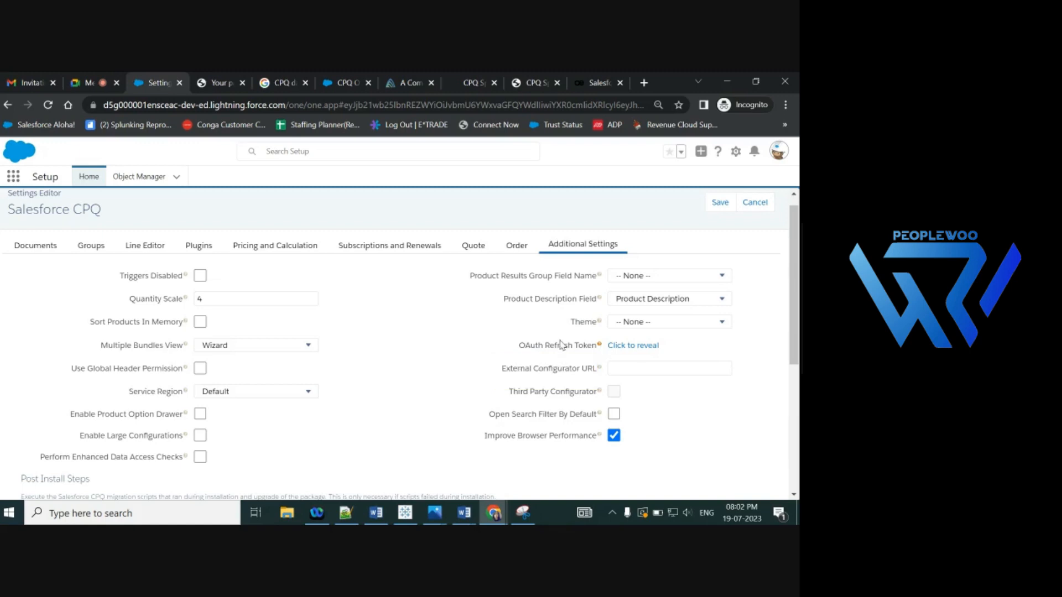
pyautogui.moveTo(525, 345); pyautogui.dragTo(566, 357)
pyautogui.click(568, 356)
pyautogui.moveTo(600, 370)
pyautogui.moveTo(601, 436)
pyautogui.moveTo(186, 458)
pyautogui.moveTo(188, 438)
pyautogui.moveTo(187, 416)
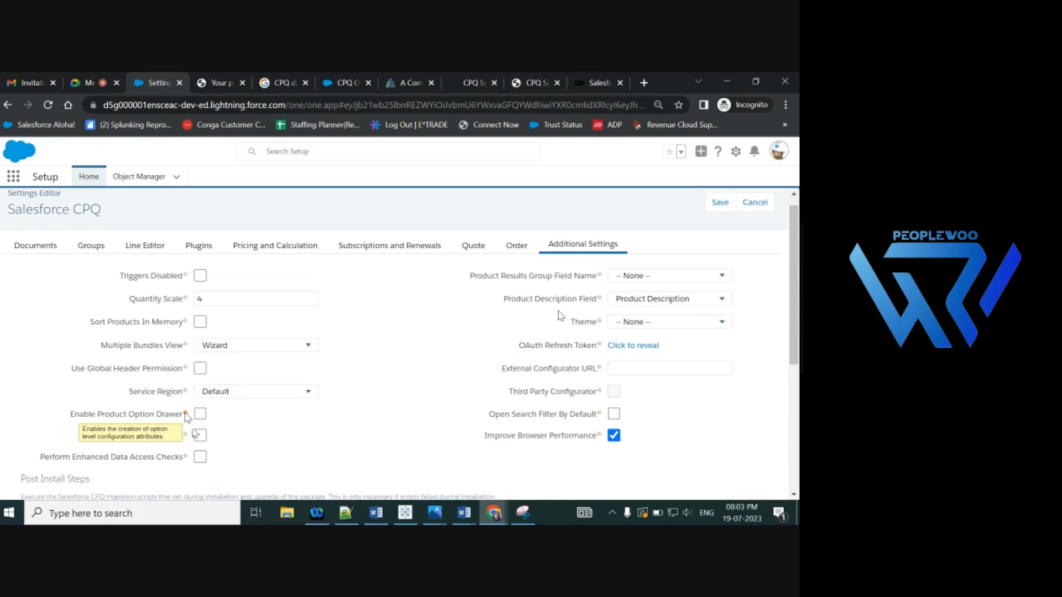
# - Review the help for Service Region and Sort Products In Memory, and inspect the Multiple Bundles View options
pyautogui.moveTo(187, 392)
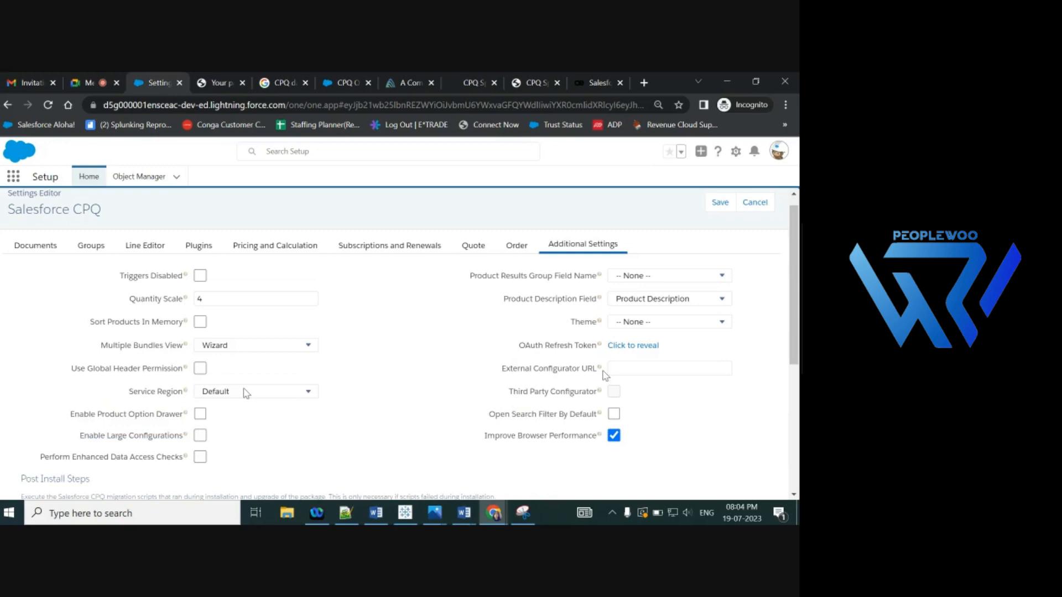
pyautogui.moveTo(187, 347)
pyautogui.click(274, 351)
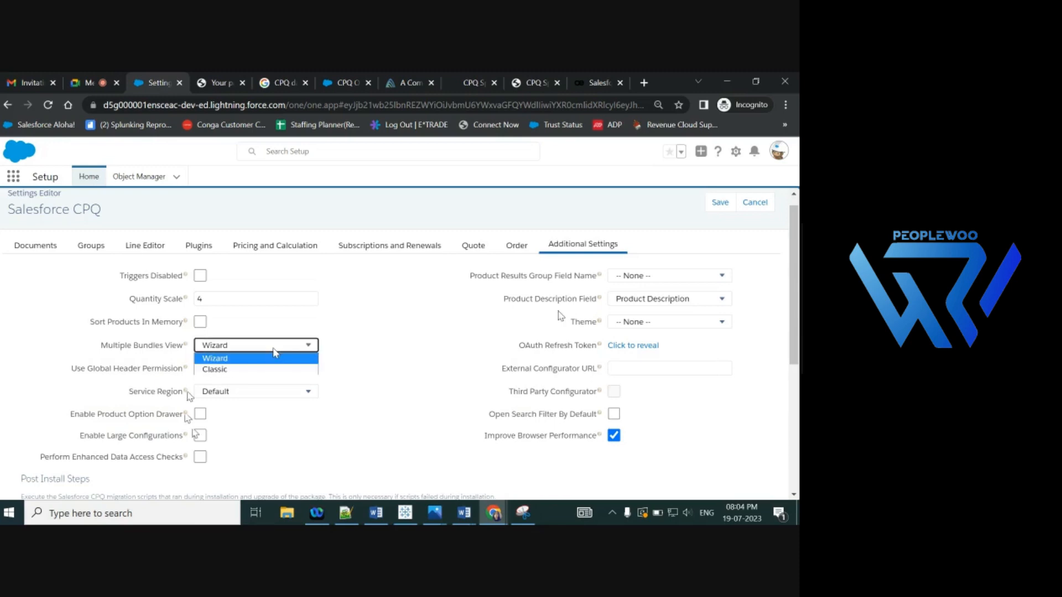
pyautogui.click(274, 348)
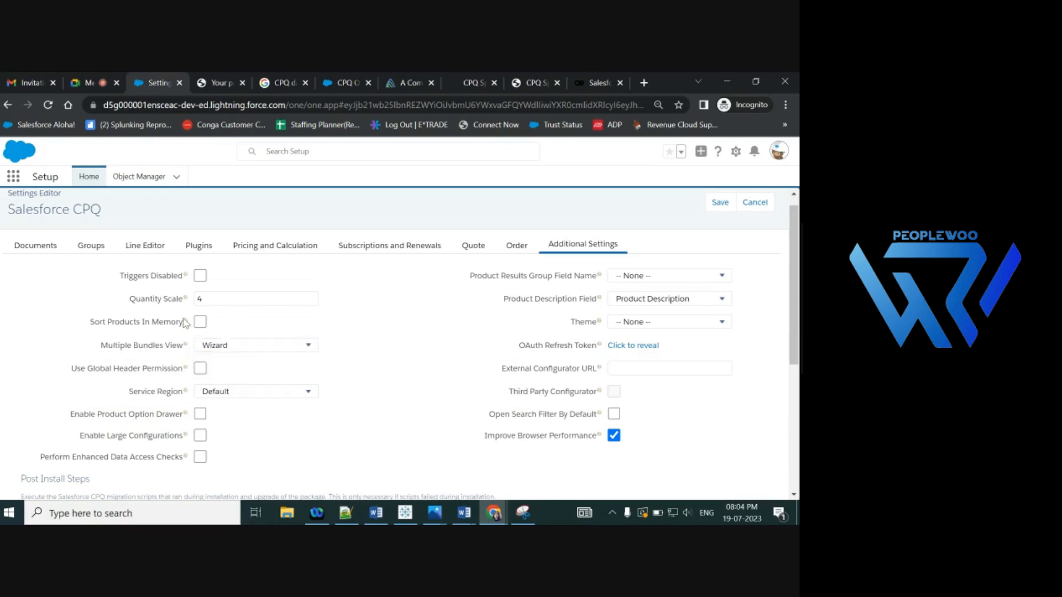
pyautogui.moveTo(186, 323)
# - Review the session topics in the Salesforce CPQ training syllabus PDF, from Introduction through Configuration and Product Rule, and return to the meeting
pyautogui.click(208, 74)
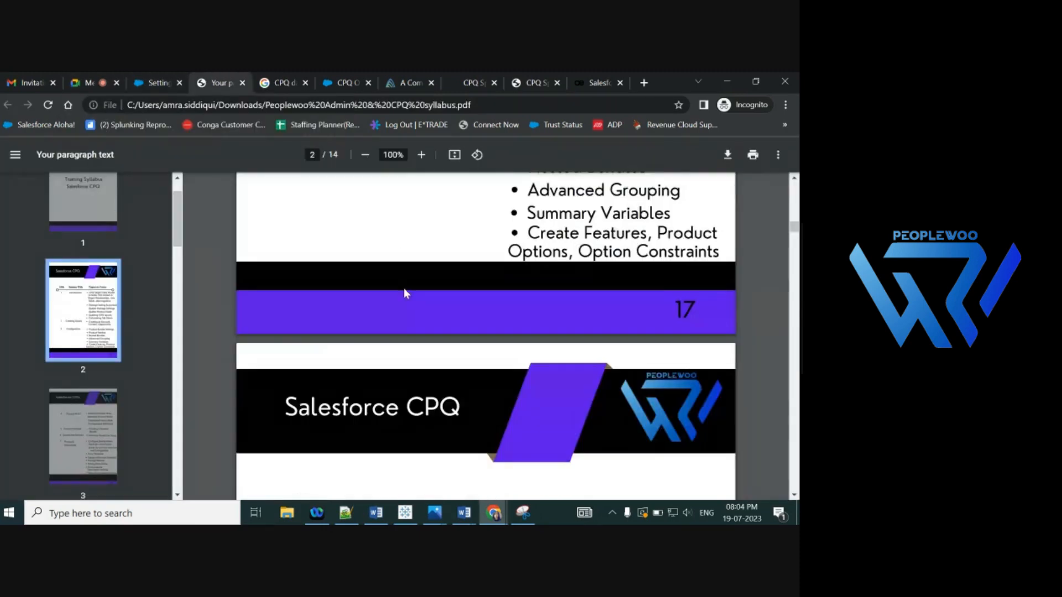
pyautogui.scroll(-10, 406, 293)
pyautogui.scroll(5, 407, 293)
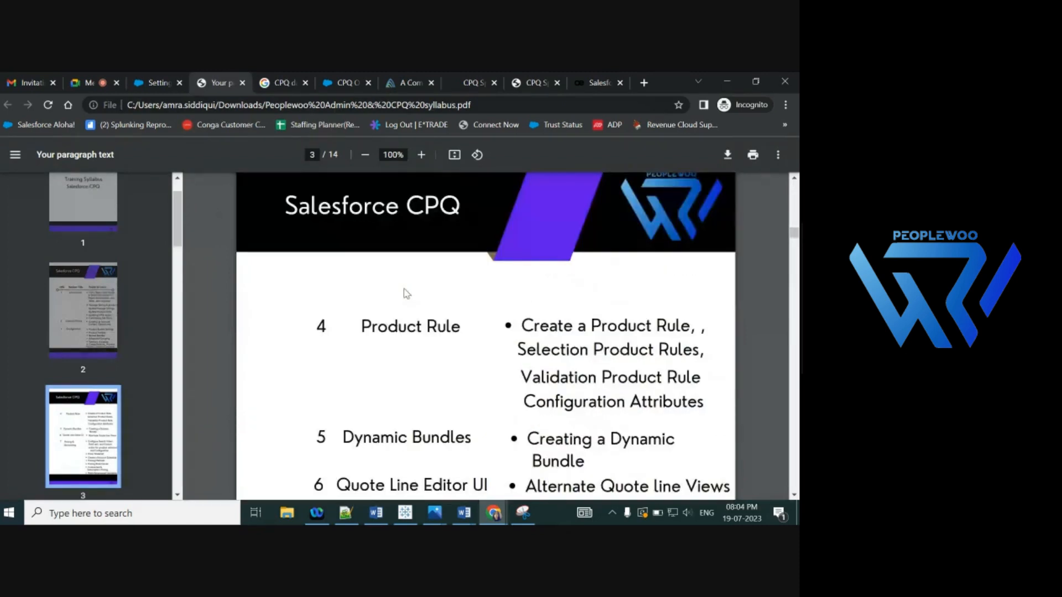
pyautogui.scroll(10, 406, 293)
pyautogui.scroll(-2, 407, 293)
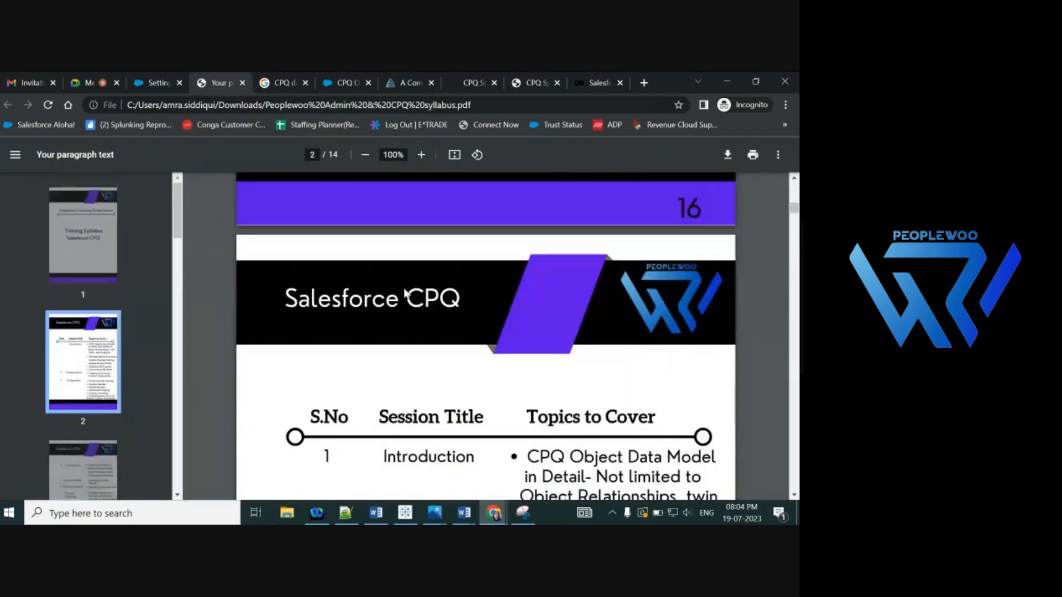
pyautogui.scroll(-2, 405, 293)
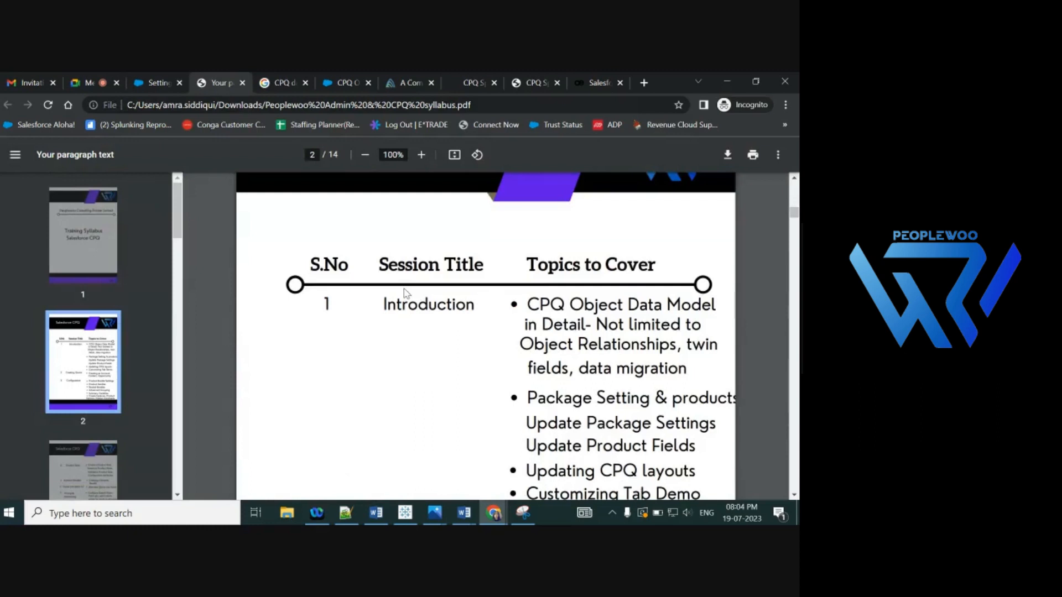
pyautogui.scroll(-4, 406, 294)
pyautogui.scroll(-1, 407, 293)
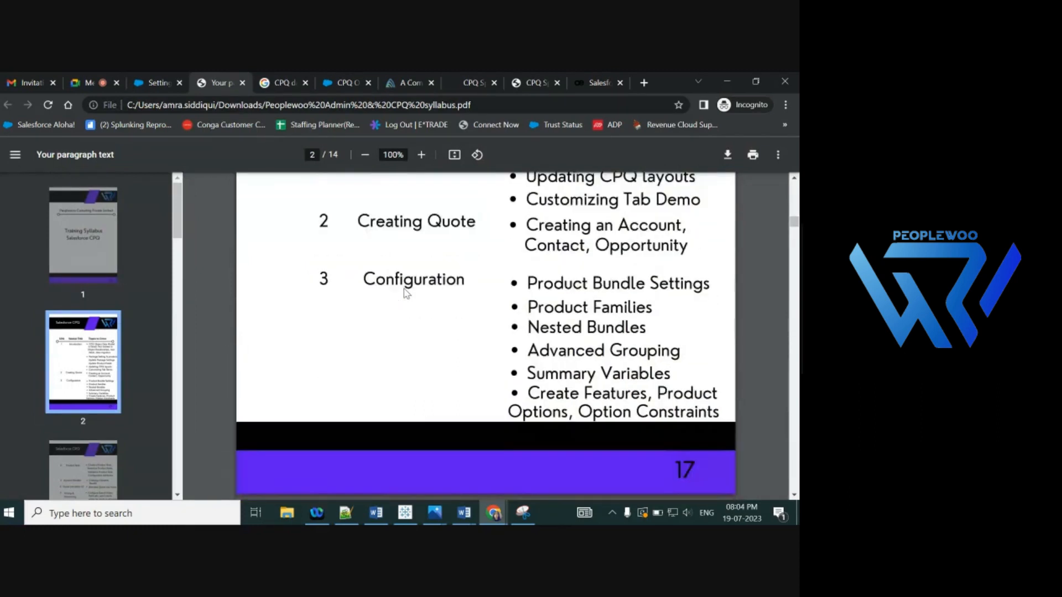
pyautogui.scroll(-4, 406, 293)
pyautogui.scroll(-1, 407, 293)
pyautogui.click(88, 82)
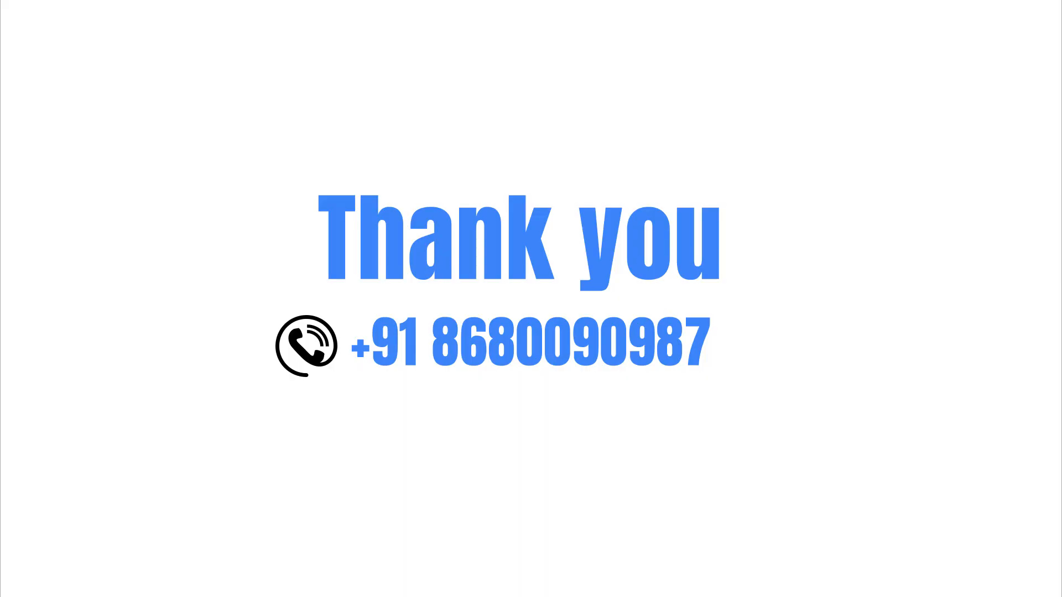